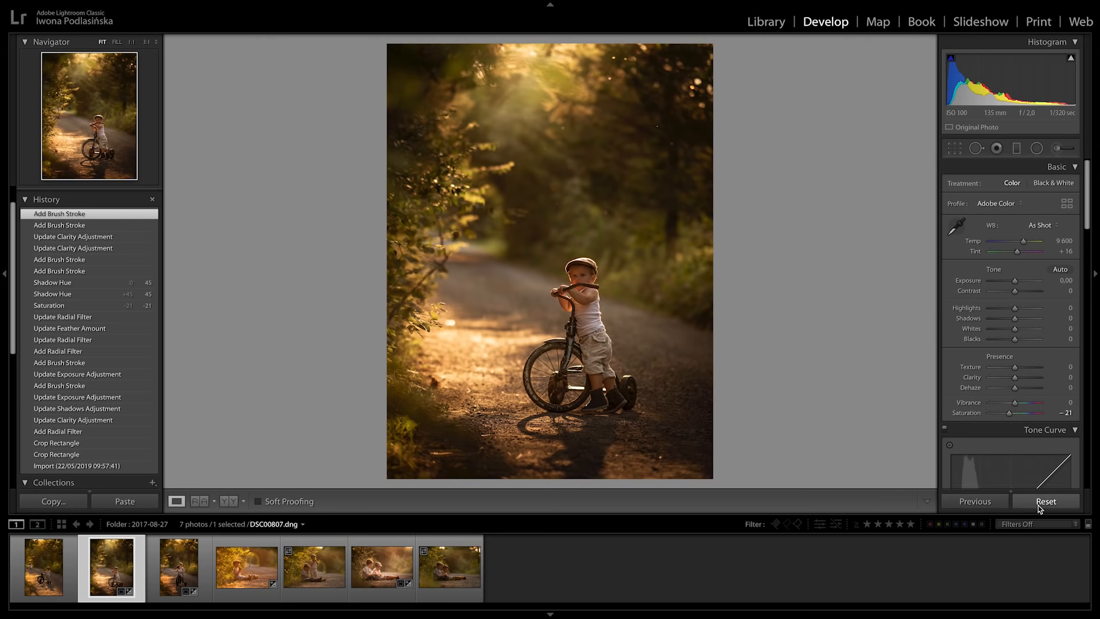
Step: Reset all develop settings of the photo and cycle through its file and camera information overlays
left_click(1046, 501)
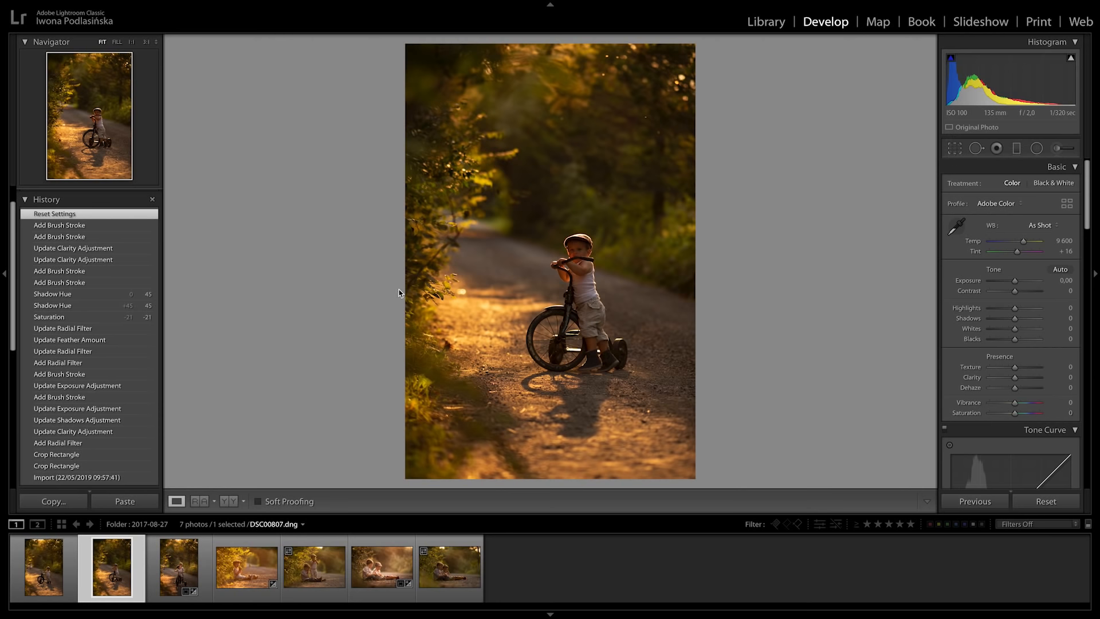
key("i")
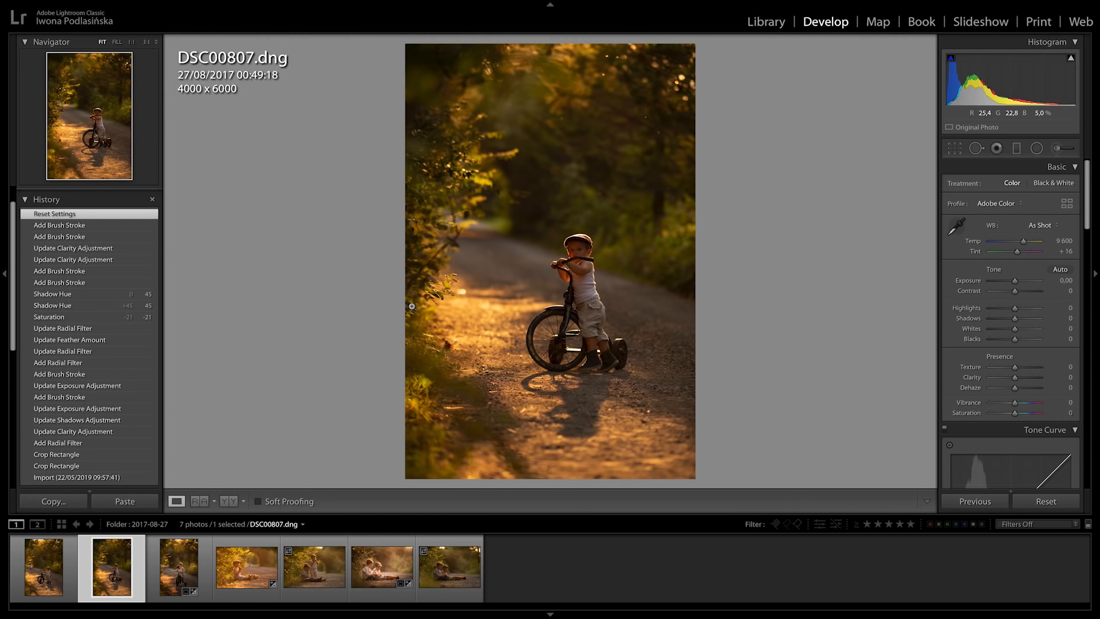
key("i")
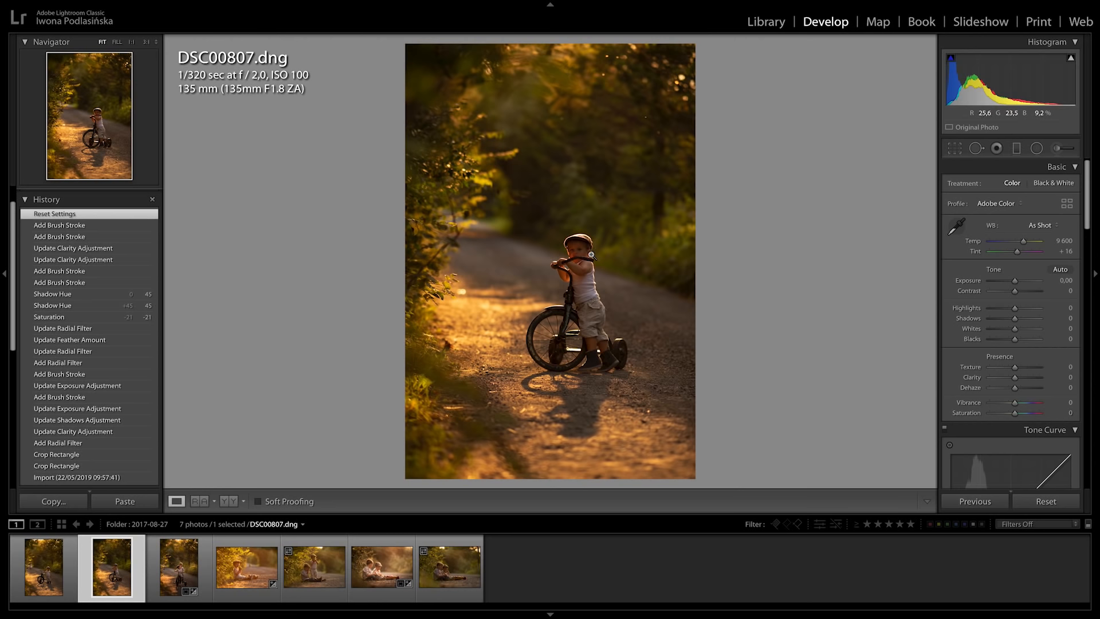
key("i")
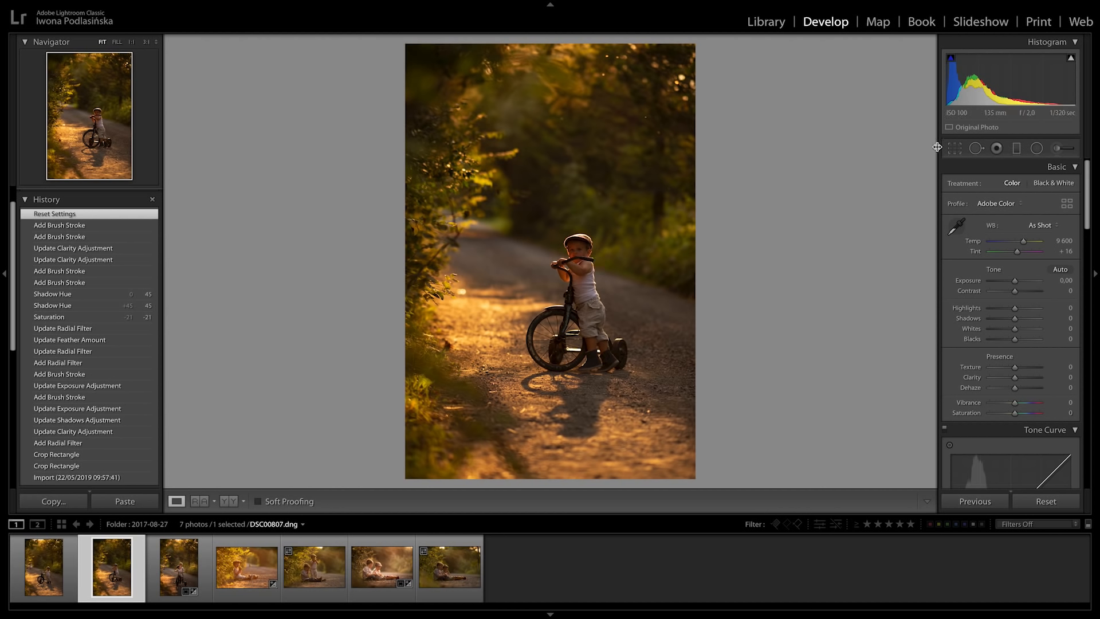
Step: Crop the photo to a 4 x 3 aspect ratio, keeping its upper edge and cutting away the strip below the path
left_click(954, 150)
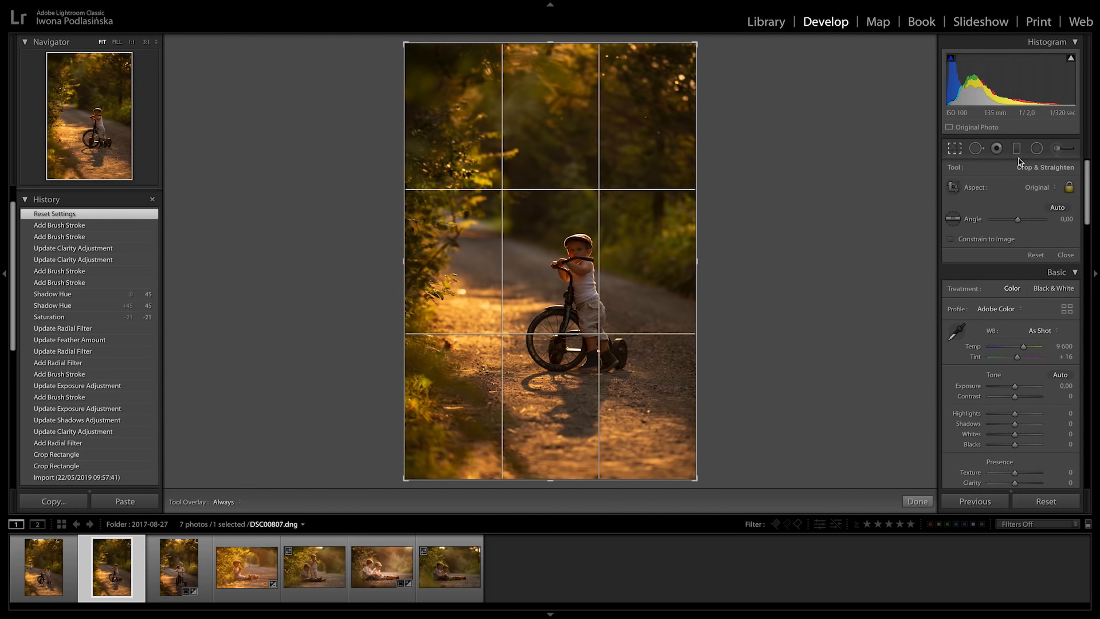
left_click(1041, 190)
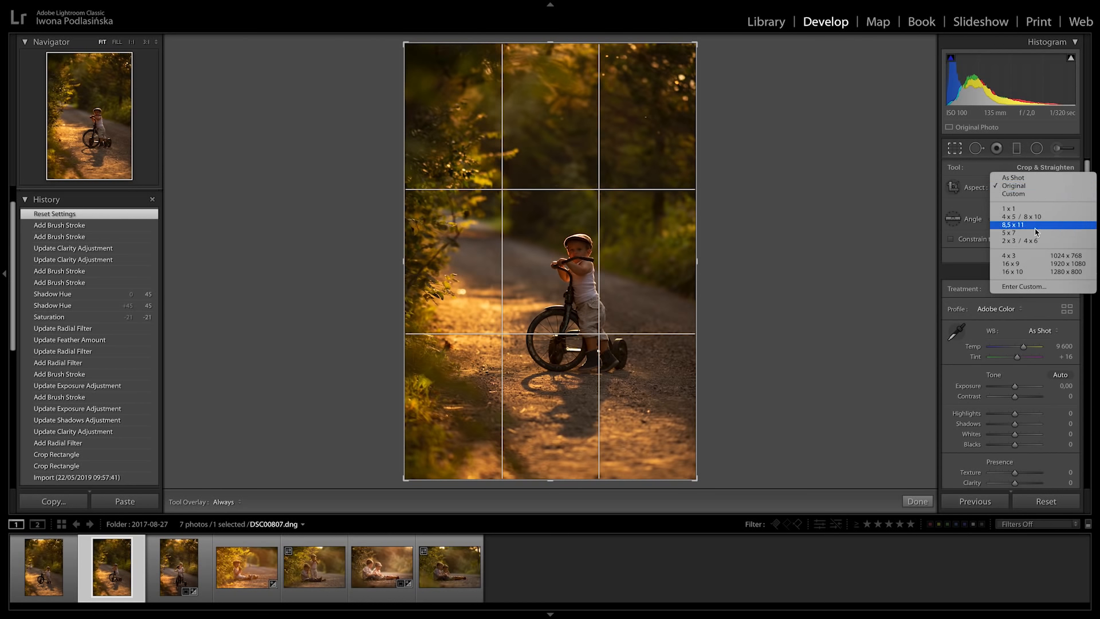
left_click(1011, 259)
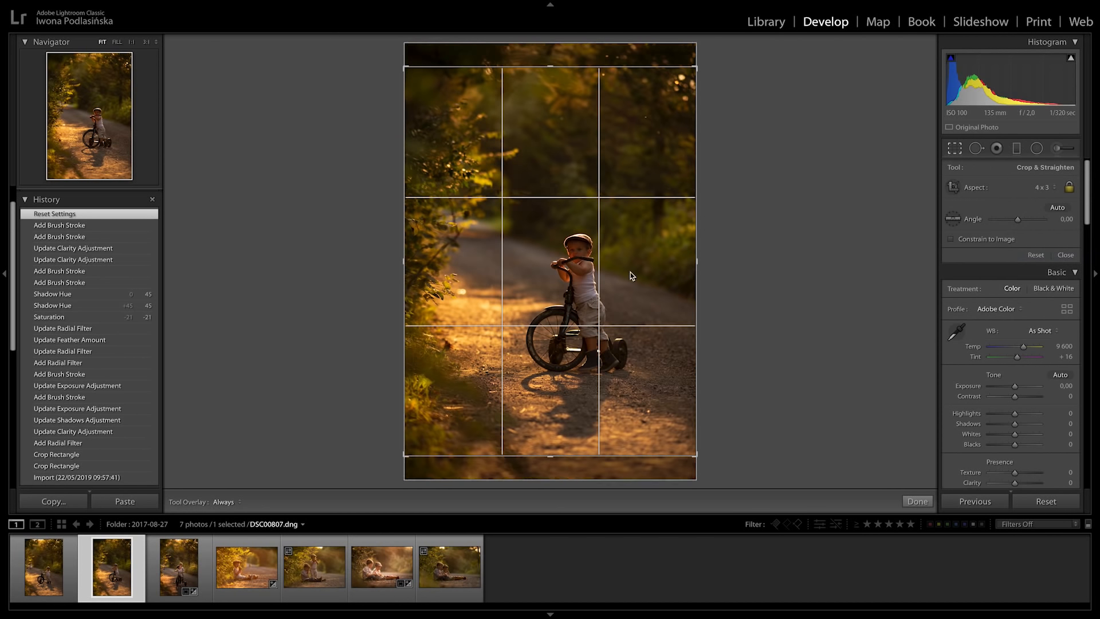
left_click_drag(562, 351, 571, 381)
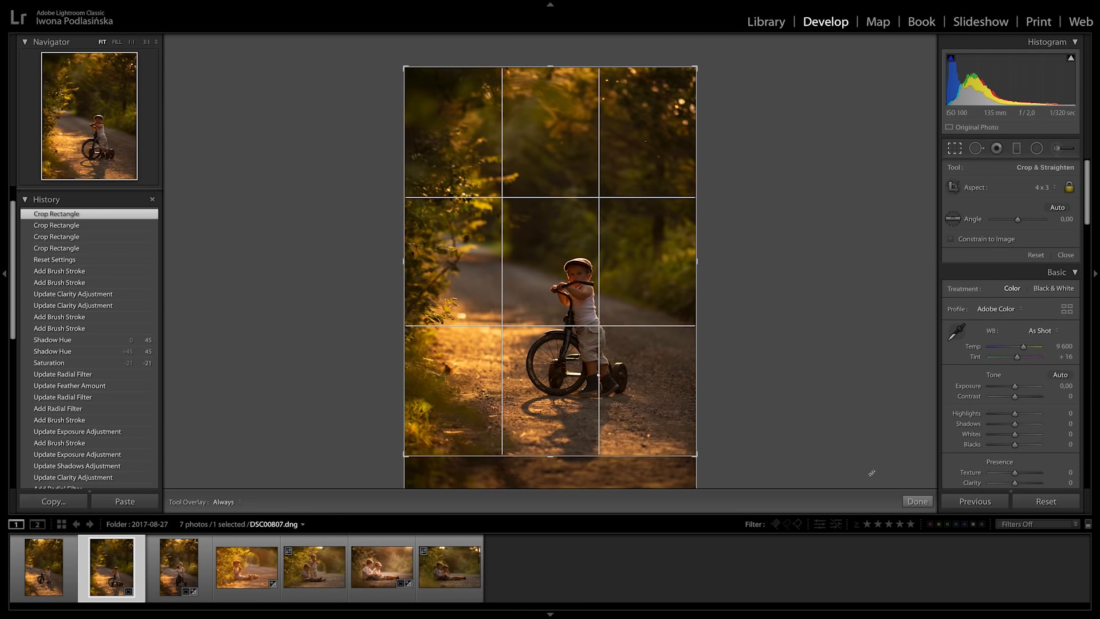
left_click(917, 501)
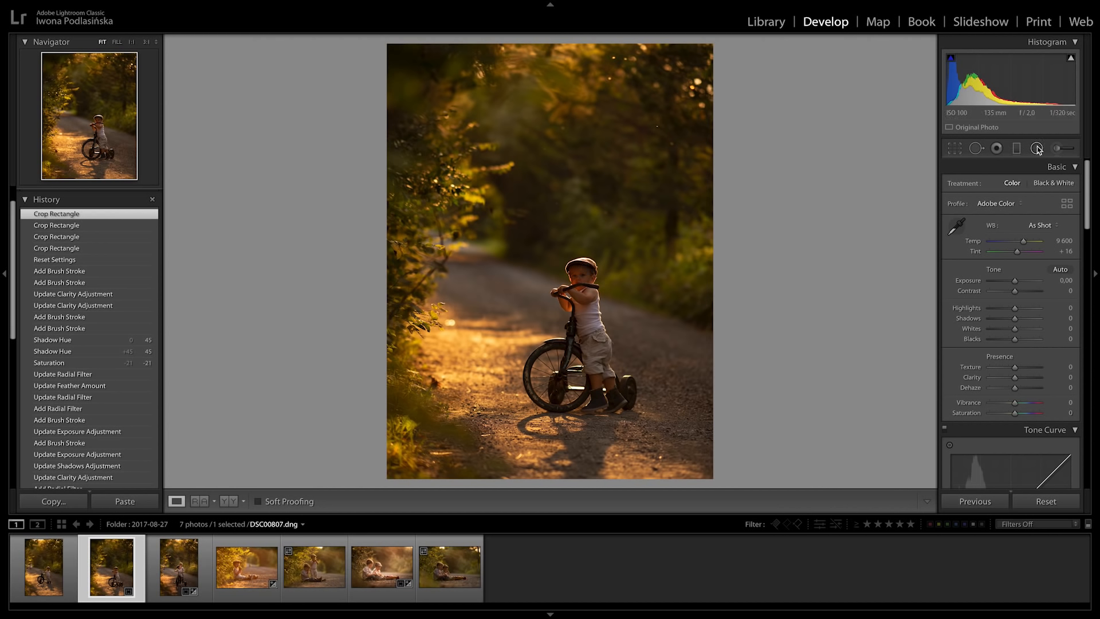
Step: Add a wide radial filter with cleared effect settings around the boy, with exposure 0.67 and feather 61
key("shift+m")
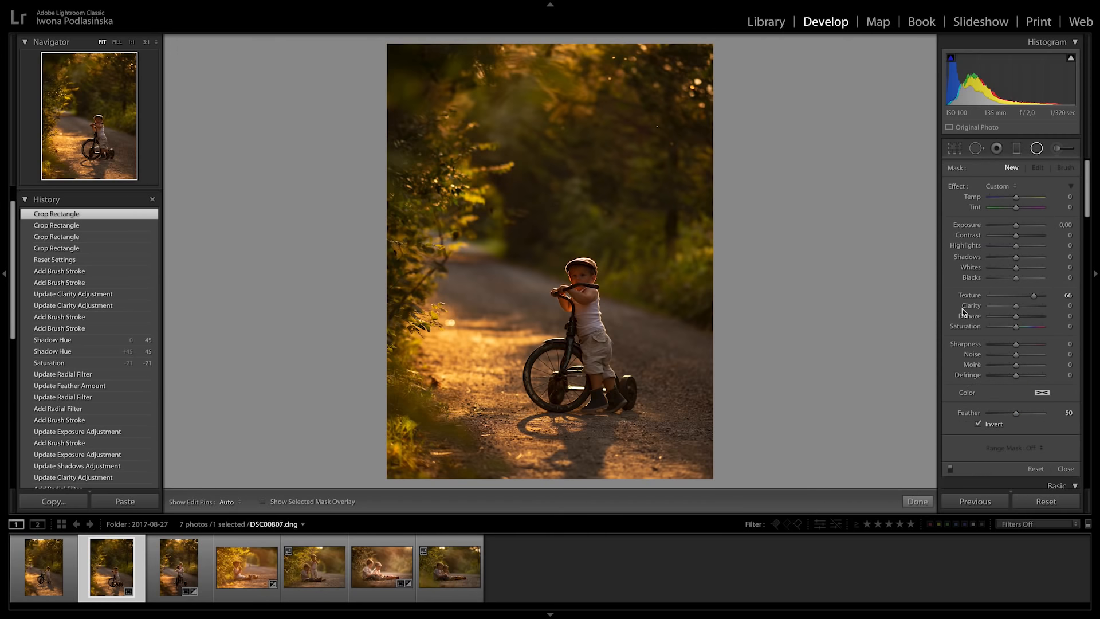
double_click(955, 187)
left_click_drag(582, 280, 780, 370)
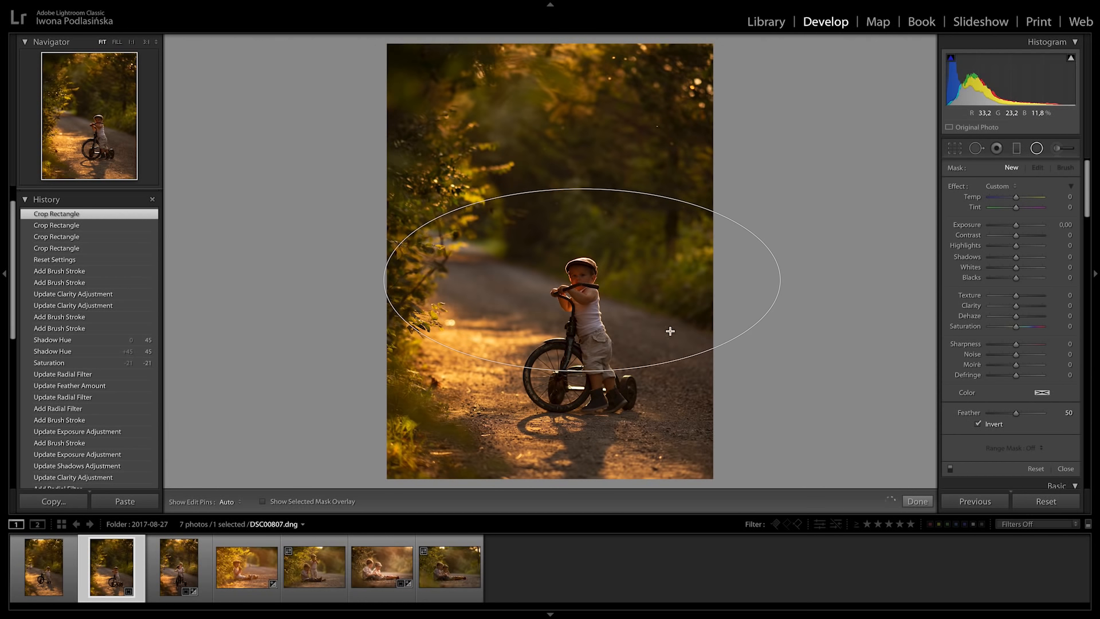
left_click_drag(598, 207, 583, 222)
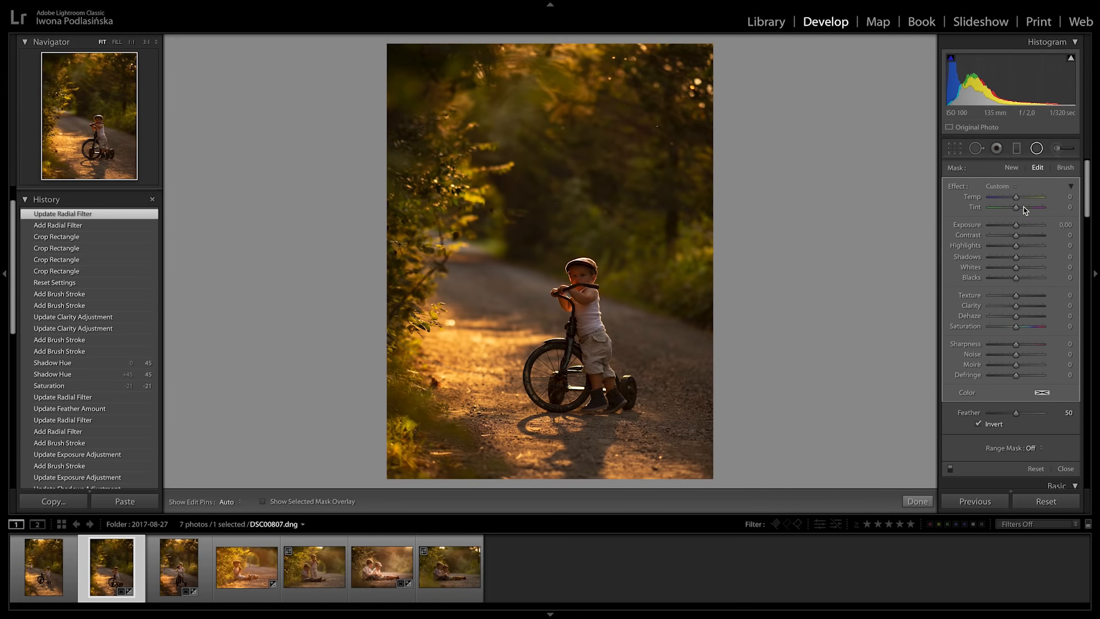
left_click_drag(1016, 227, 1021, 229)
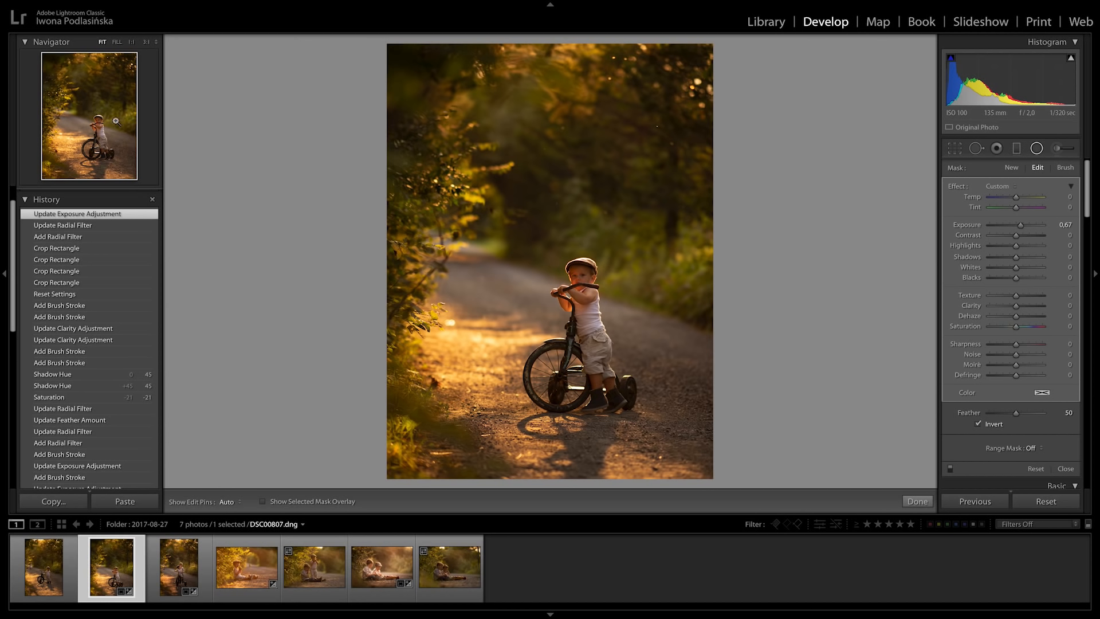
mouse_move(1015, 413)
left_mouse_down()
mouse_move(974, 415)
mouse_move(1023, 422)
left_mouse_up()
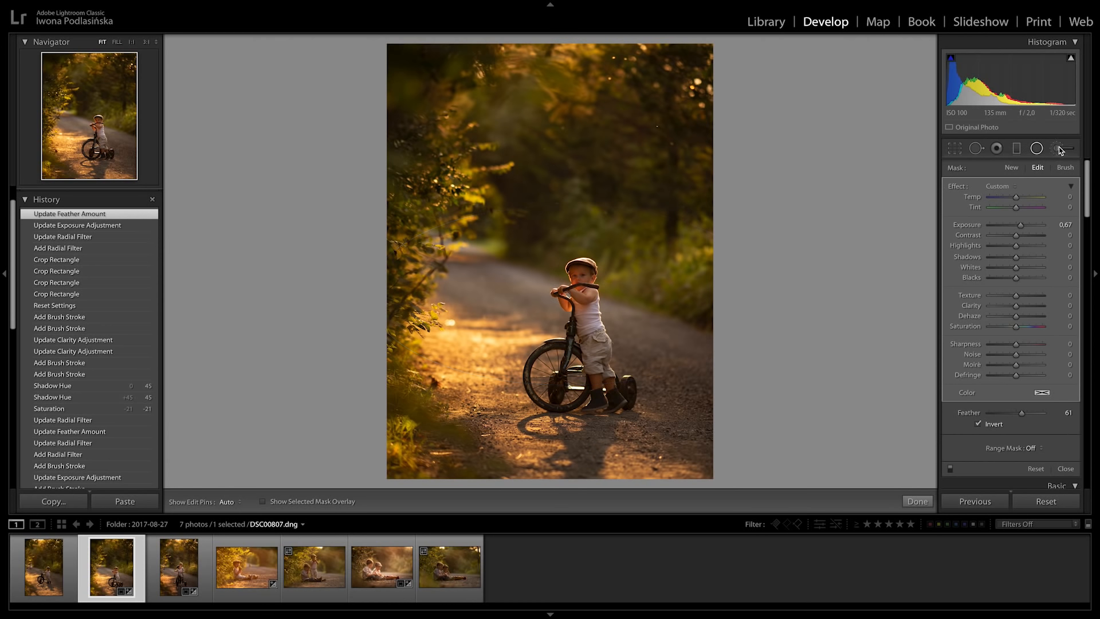
Step: Darken the lower right side and bottom edge of the photo with an adjustment brush of size 33, feather 78 and exposure -1.51
key("k")
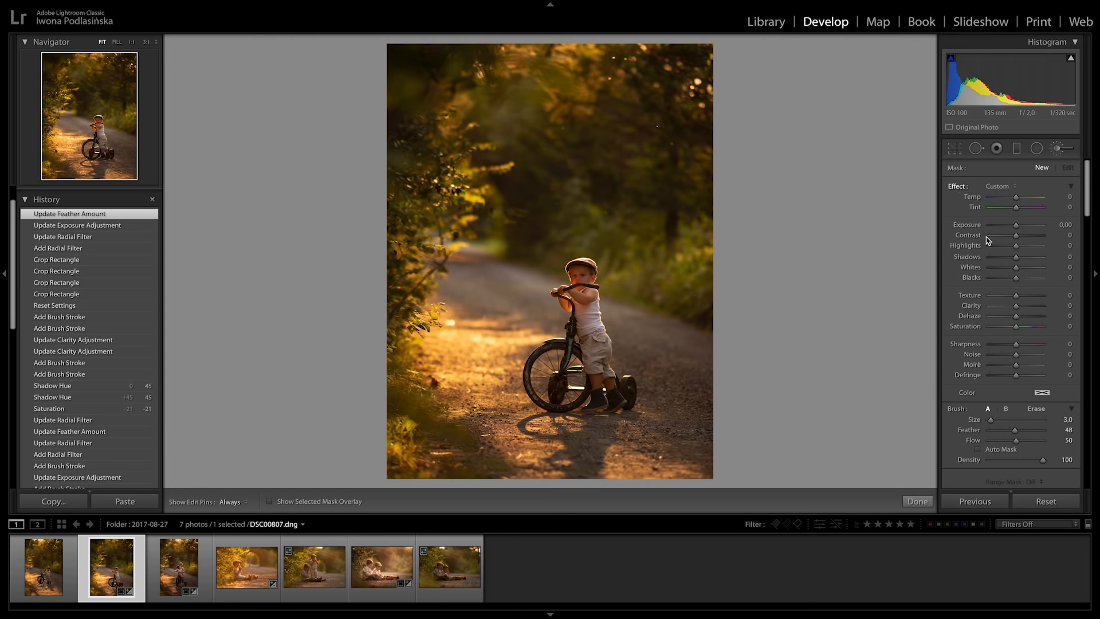
mouse_move(991, 420)
left_mouse_down()
mouse_move(1032, 434)
mouse_move(1008, 422)
left_mouse_up()
left_click_drag(1018, 228, 1005, 226)
mouse_move(706, 336)
left_mouse_down()
mouse_move(686, 426)
mouse_move(650, 438)
mouse_move(681, 414)
left_mouse_up()
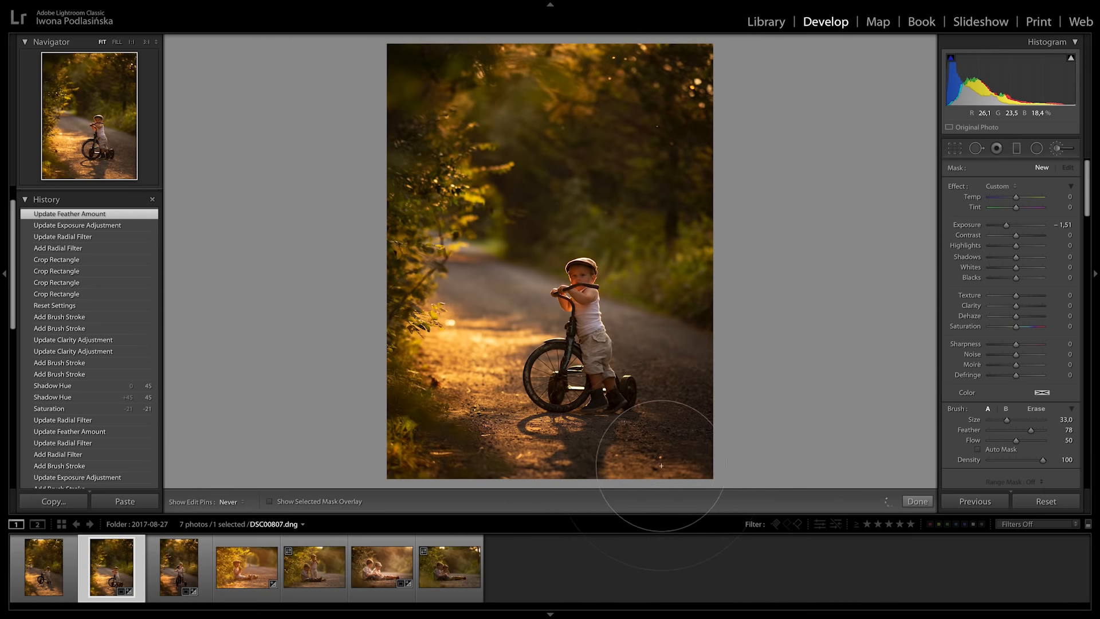
left_click_drag(377, 473, 565, 501)
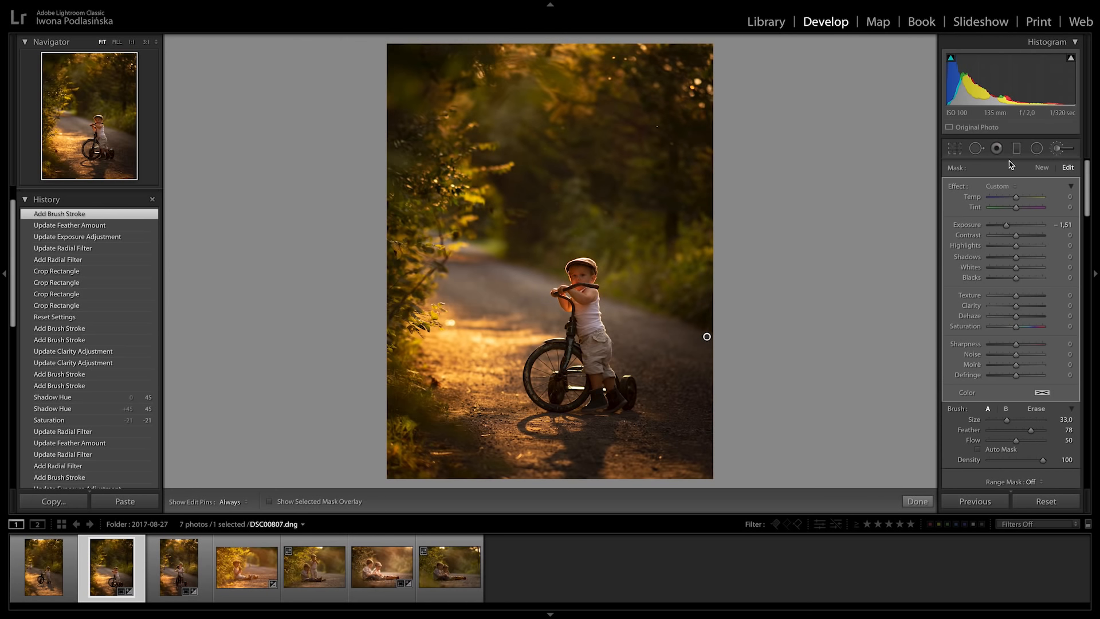
Step: Add a second radial filter with cleared effect settings centred on the photo's upper edge, and set its exposure to 2.14
left_click(1038, 149)
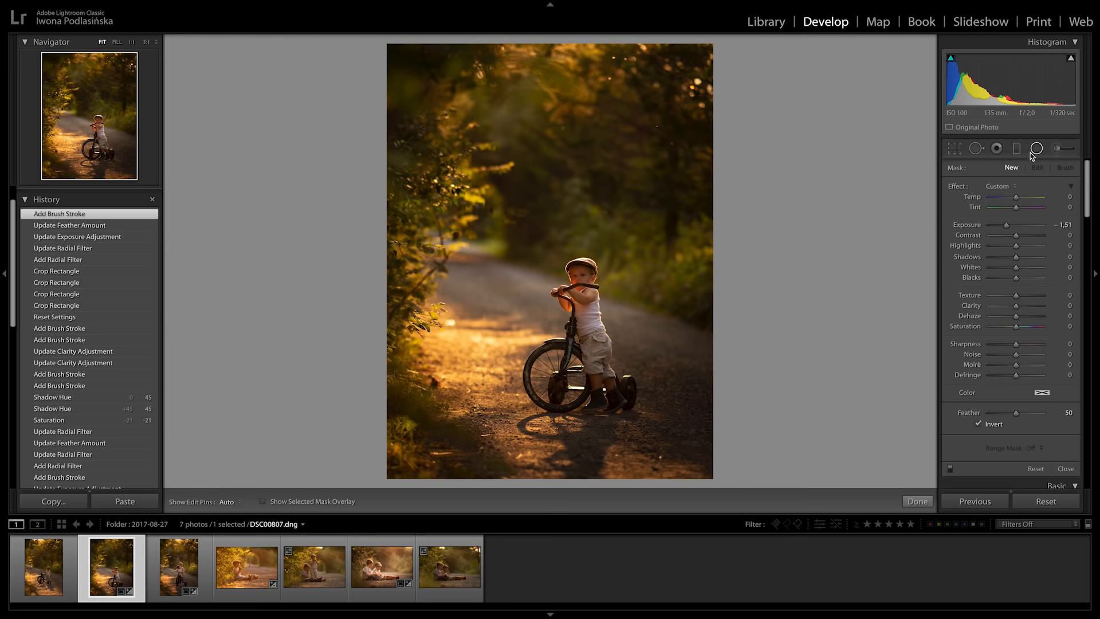
double_click(957, 186)
left_click_drag(536, 50, 671, 225)
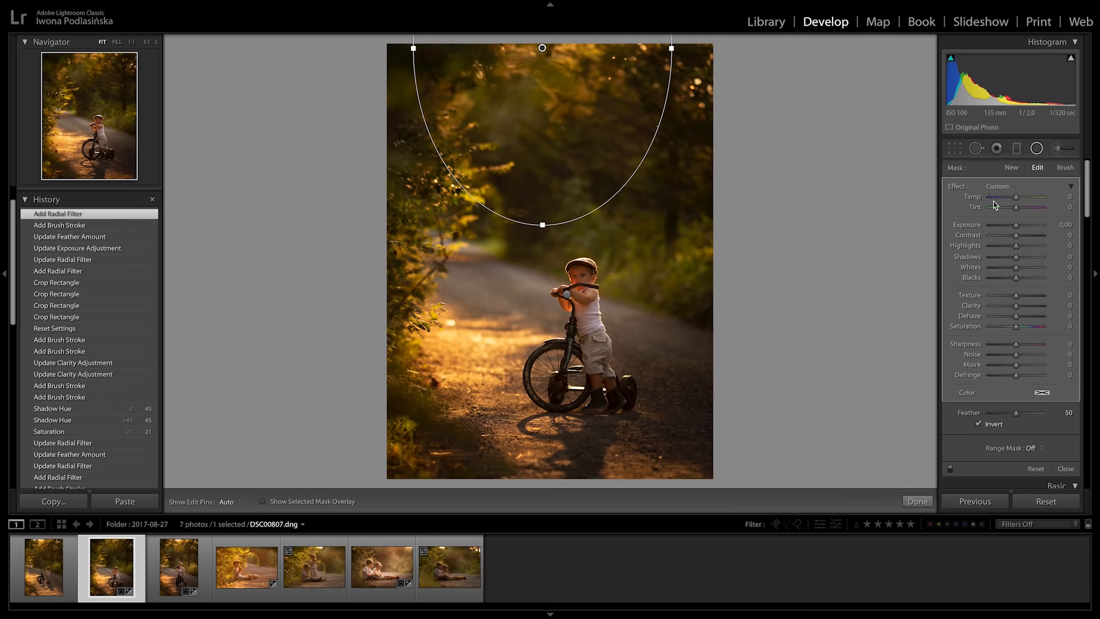
left_click_drag(1017, 225, 1031, 227)
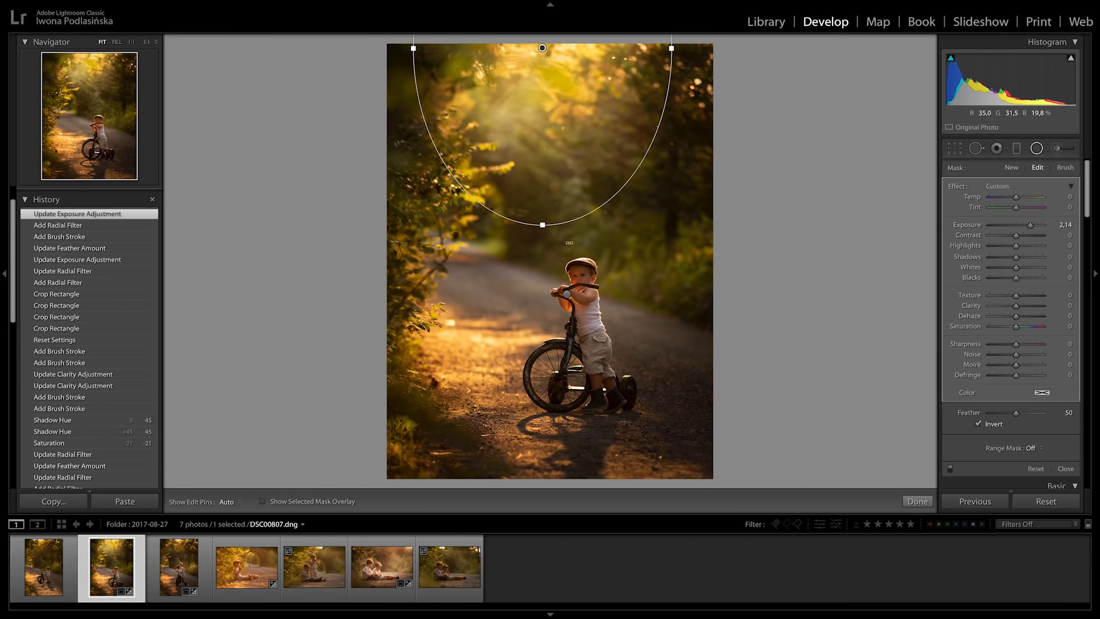
Step: Raise the exposure of the radial filter around the boy to 0.77 and finish editing the filters
left_click(567, 294)
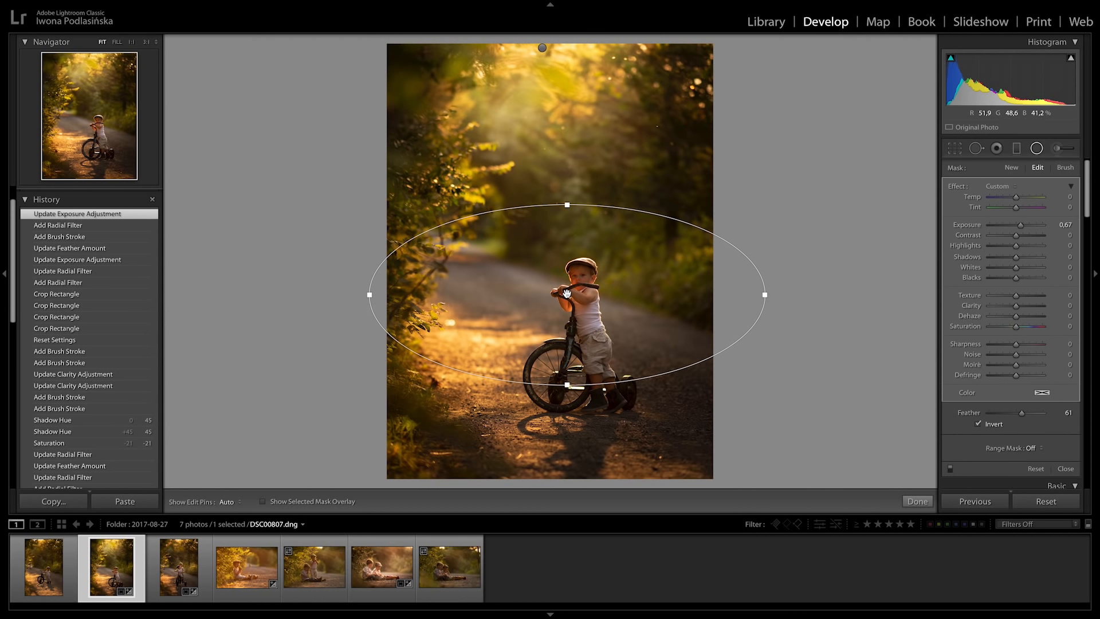
left_click_drag(1020, 225, 1025, 227)
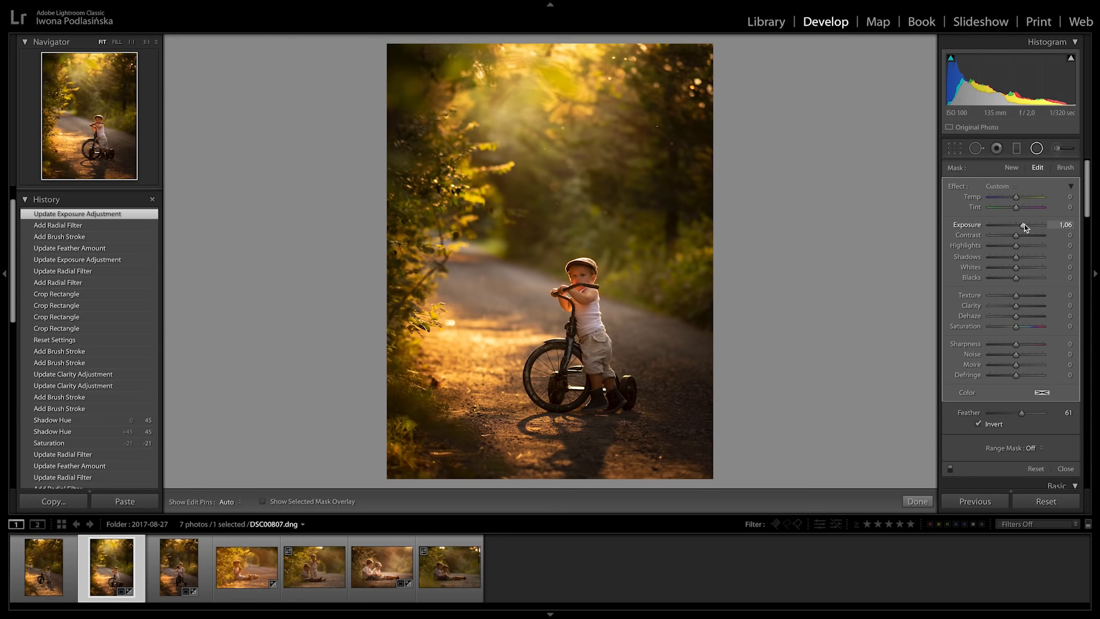
left_click_drag(1025, 227, 1021, 226)
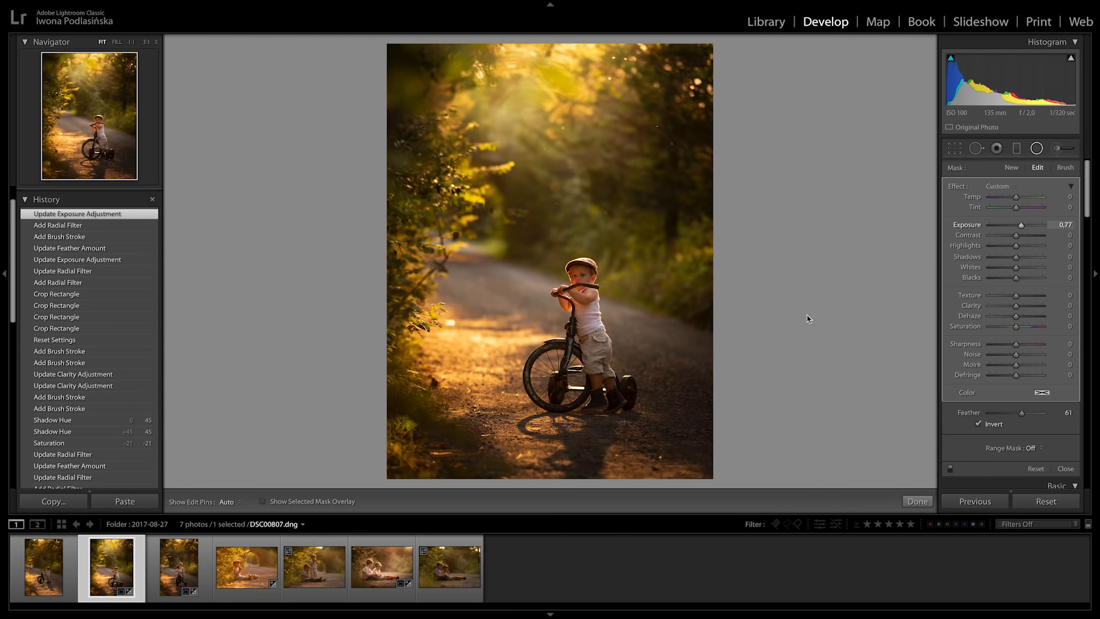
left_click(917, 501)
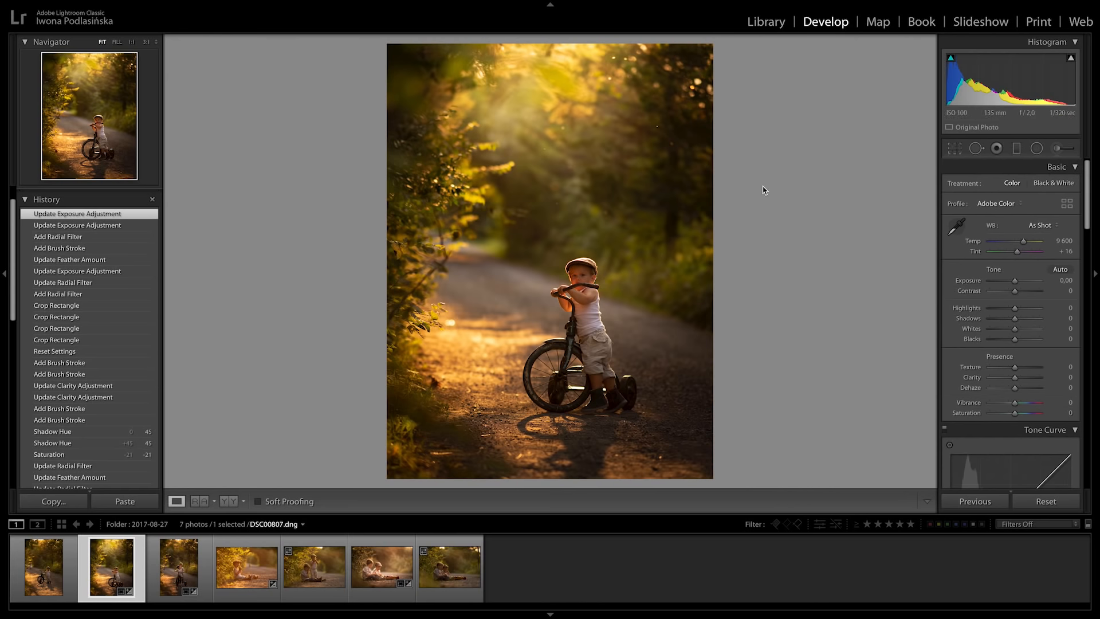
Step: Examine the bright specks in the blurred trees at 1:1 magnification, then check the photo's file and camera information
left_click(663, 154)
left_click_drag(663, 154, 646, 266)
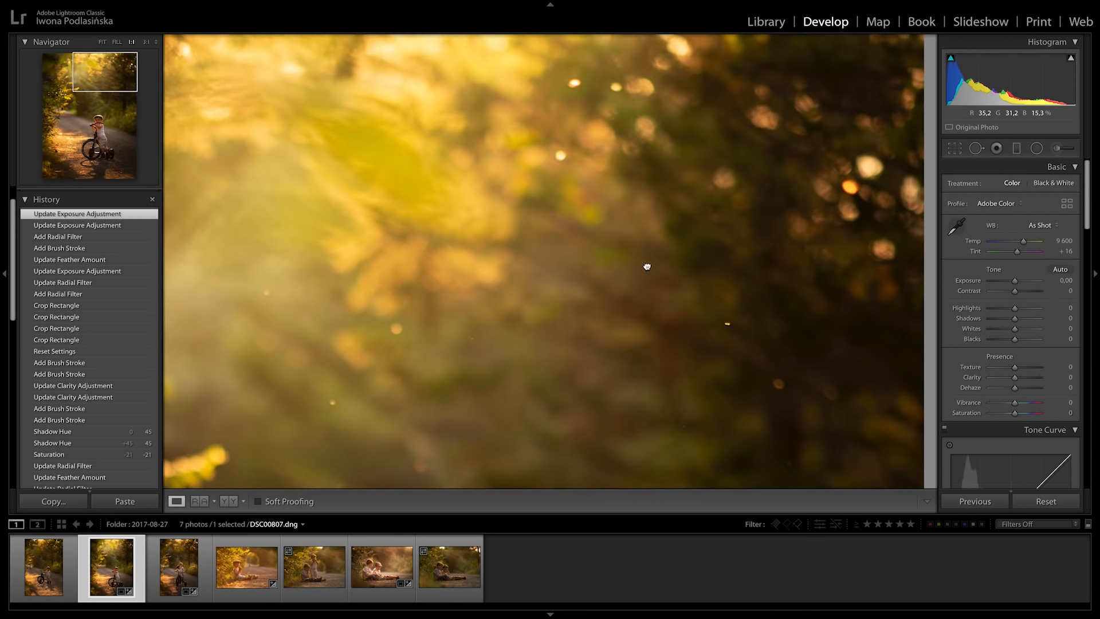
left_click_drag(695, 340, 748, 232)
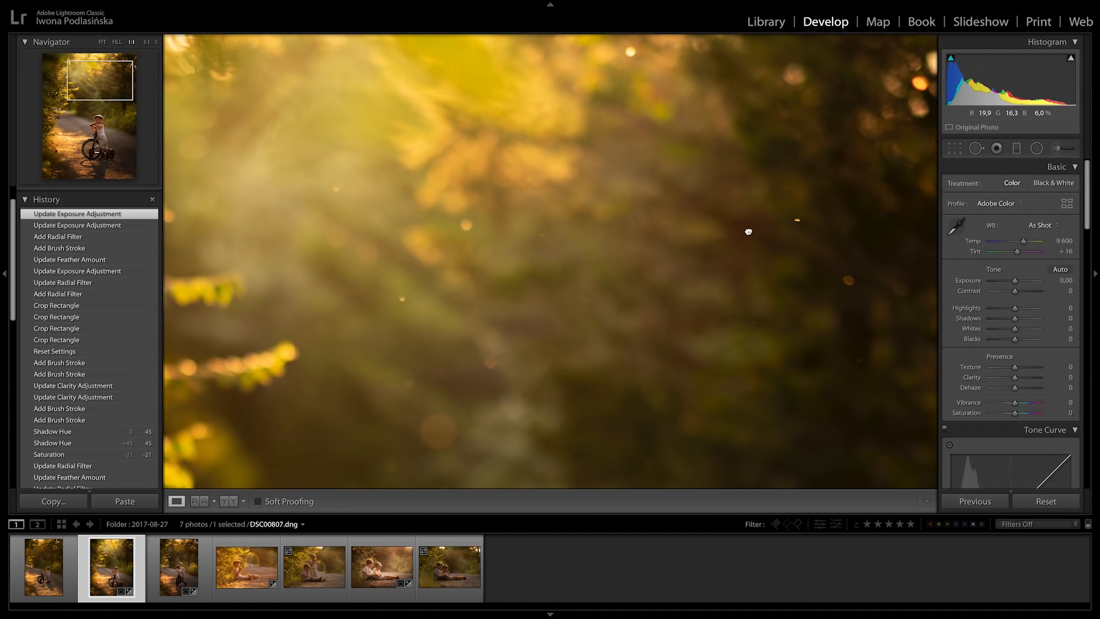
left_click_drag(659, 346, 670, 274)
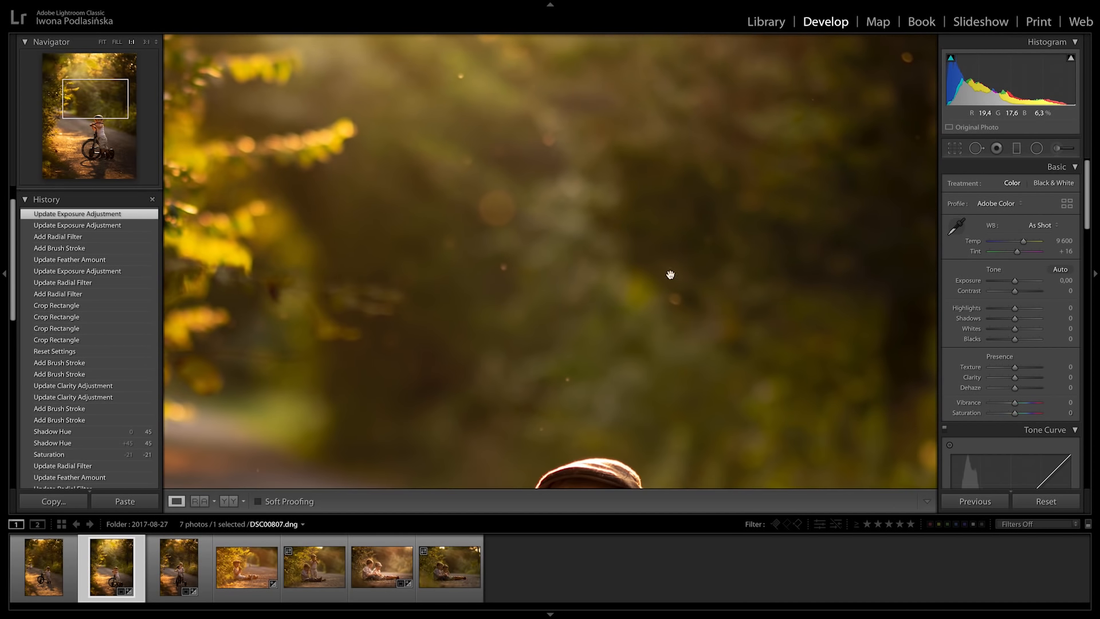
left_click(620, 342)
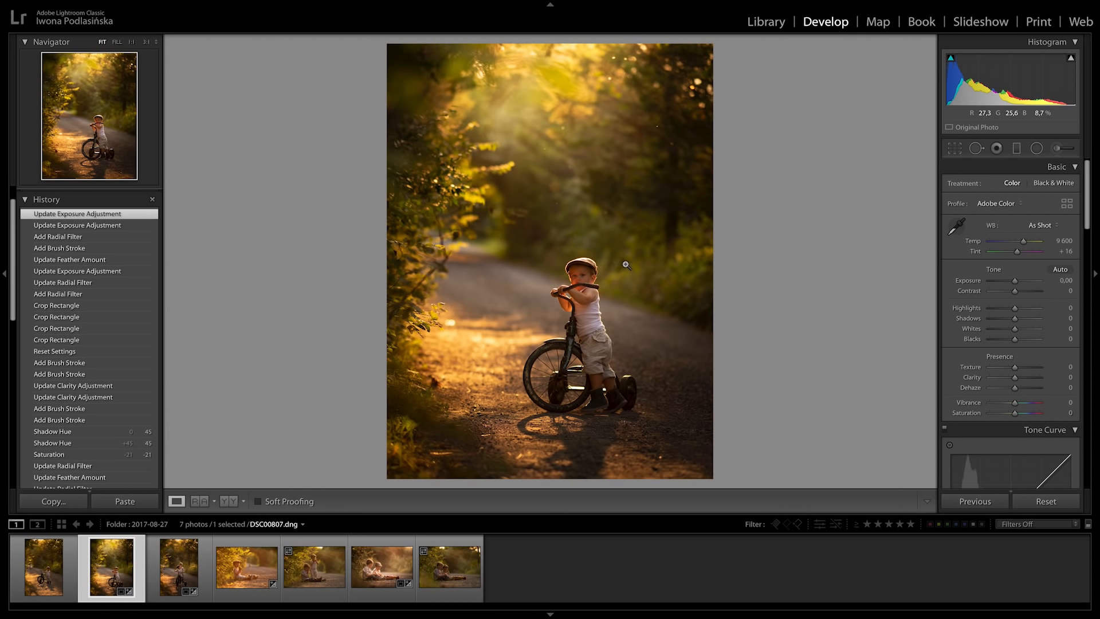
key("i")
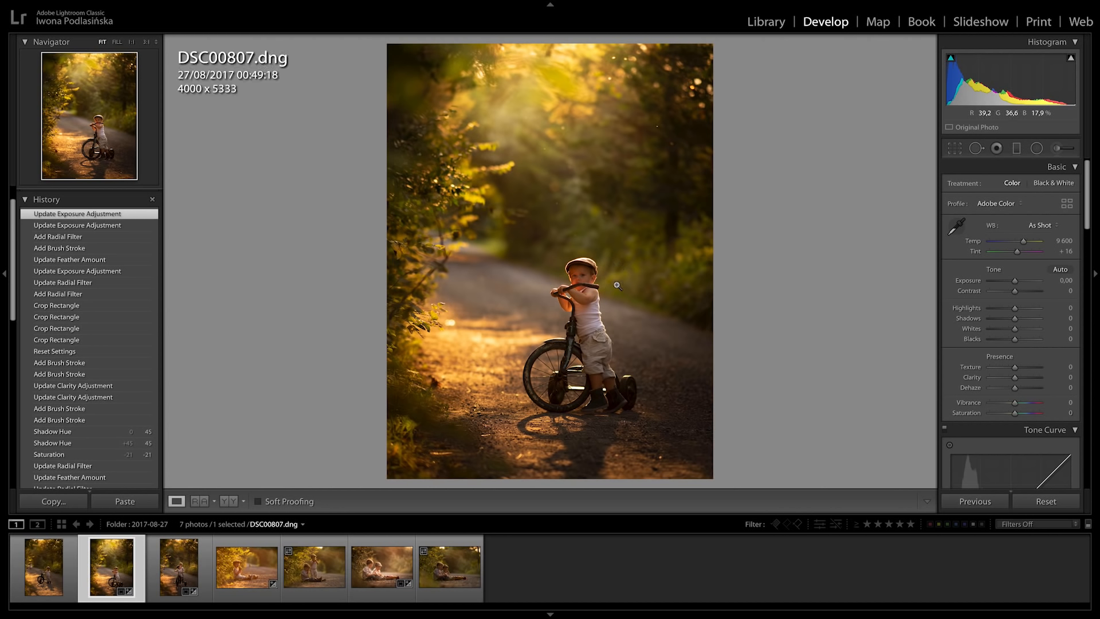
key("i")
key("i")
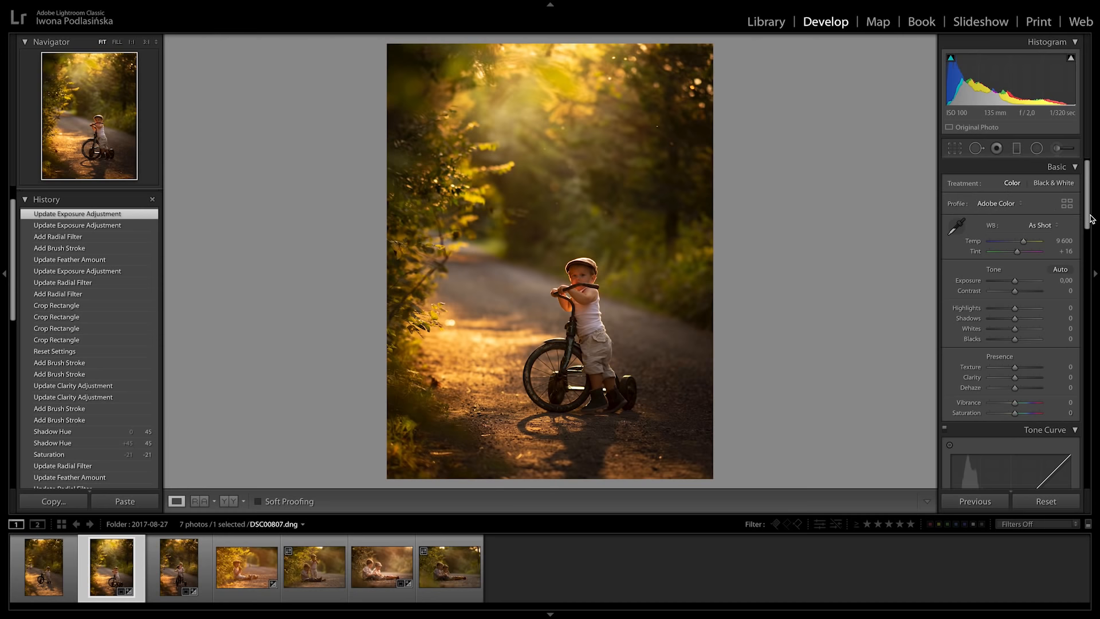
Step: Reduce the overall saturation of the photo to -19
left_click_drag(1090, 224, 1090, 258)
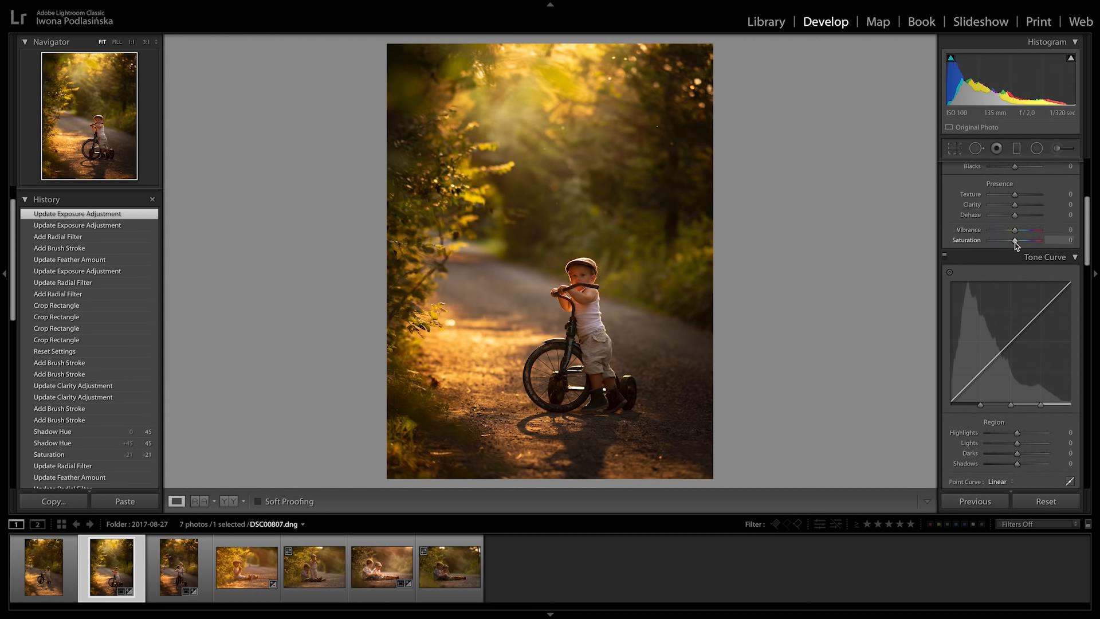
left_click_drag(1014, 242, 1009, 243)
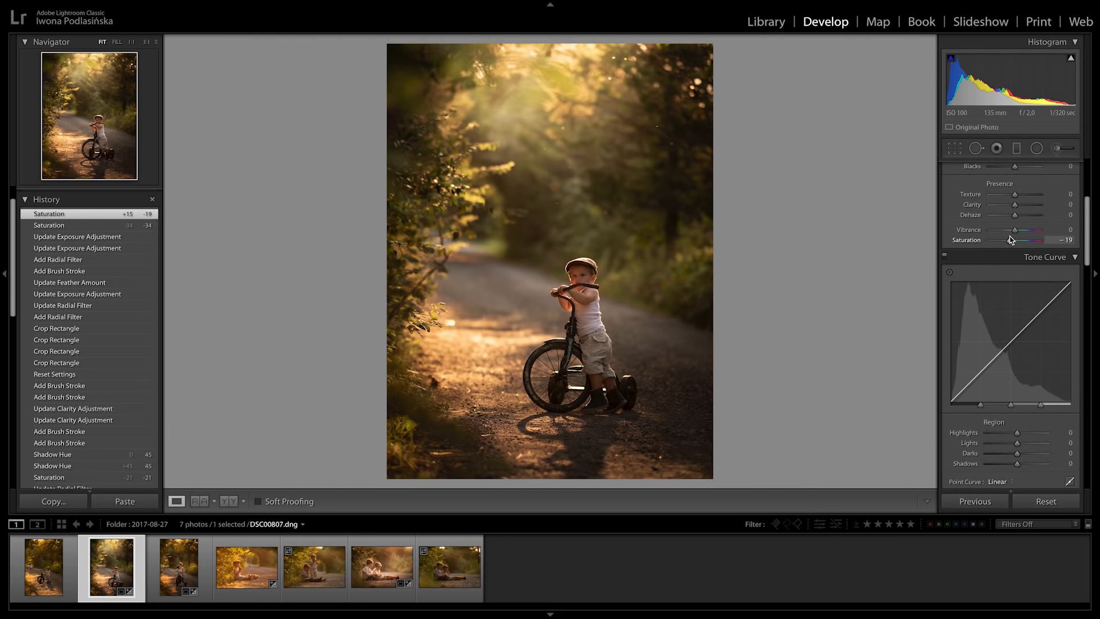
Step: Tone the photo's shadows warm in Split Toning, using hue 48 and saturation 18
scroll(1088, 239, "down", 2)
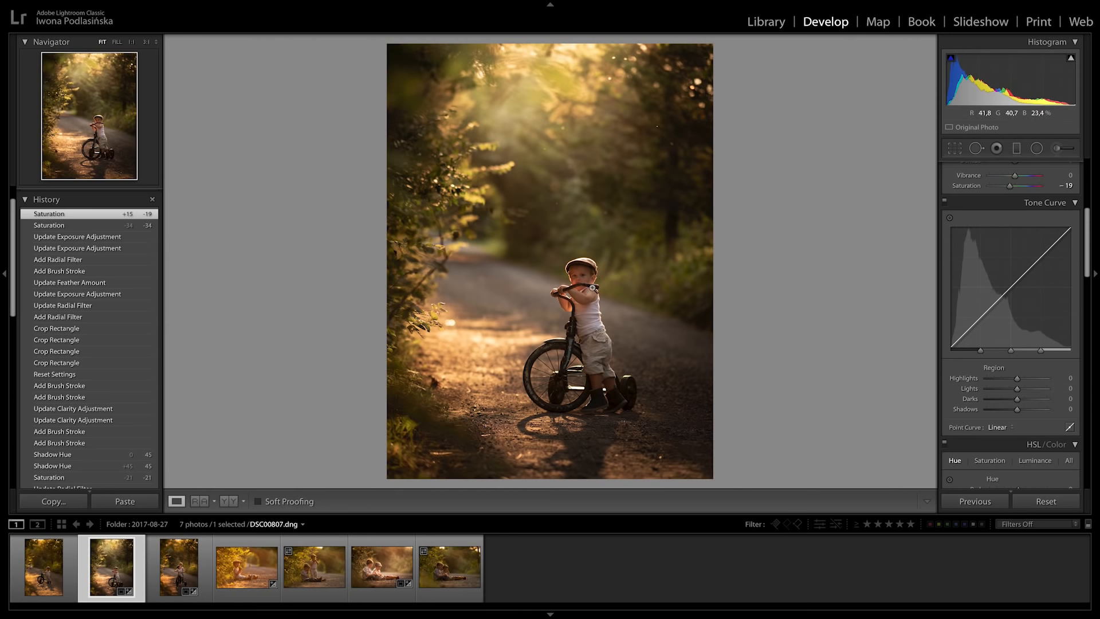
left_click_drag(1089, 270, 1087, 343)
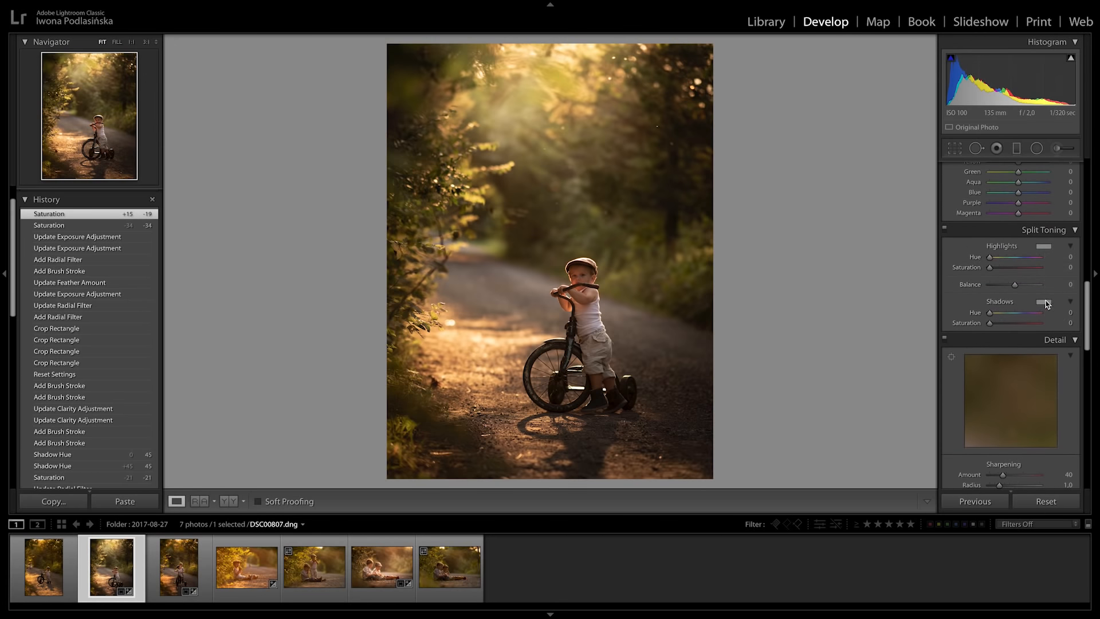
mouse_move(1090, 312)
left_mouse_down()
mouse_move(1090, 230)
mouse_move(1090, 303)
left_mouse_up()
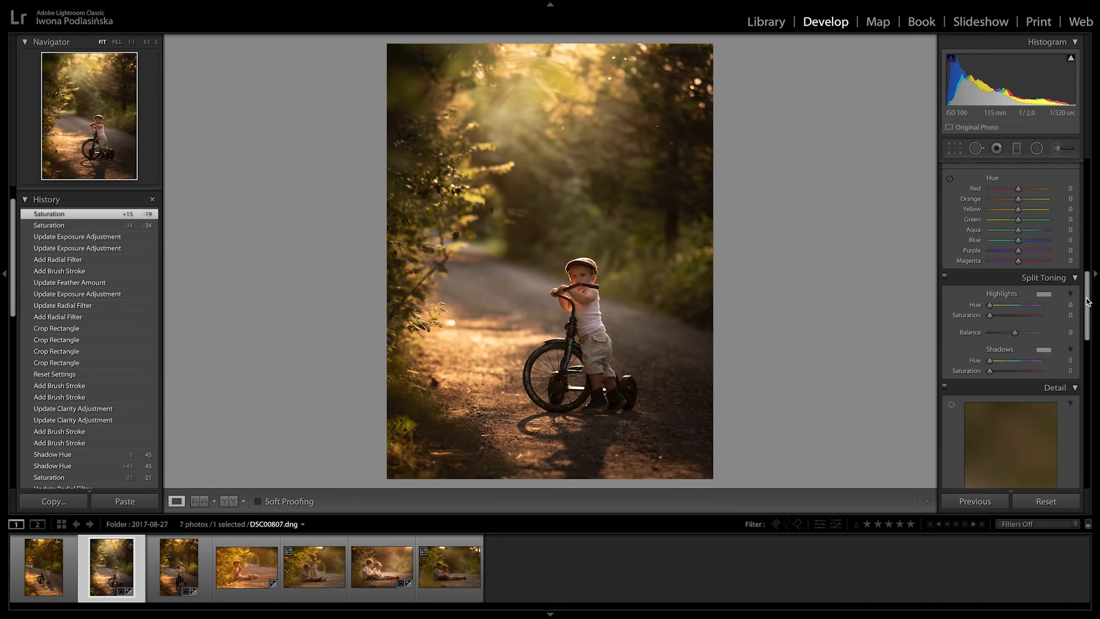
left_click(1043, 350)
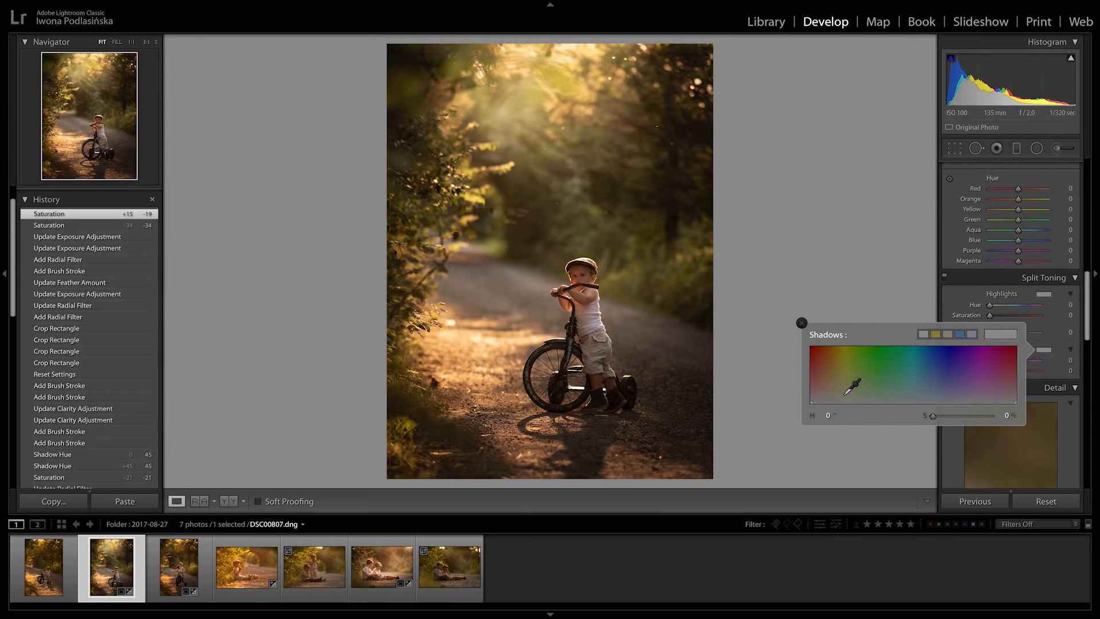
left_click(1040, 354)
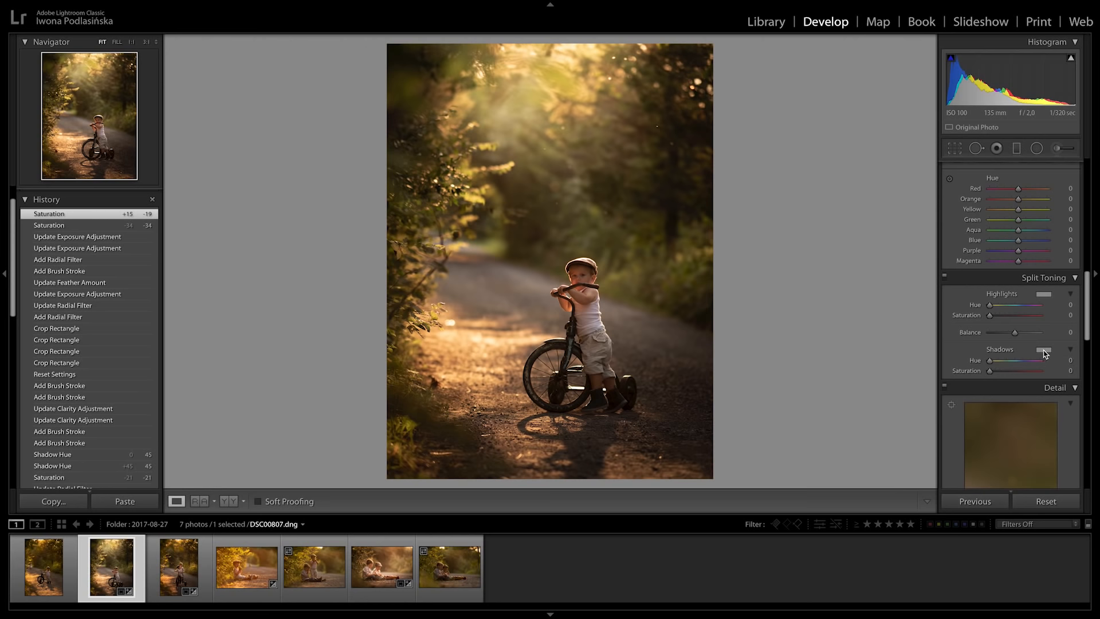
left_click(1044, 350)
left_click(838, 396)
left_click_drag(837, 395, 837, 393)
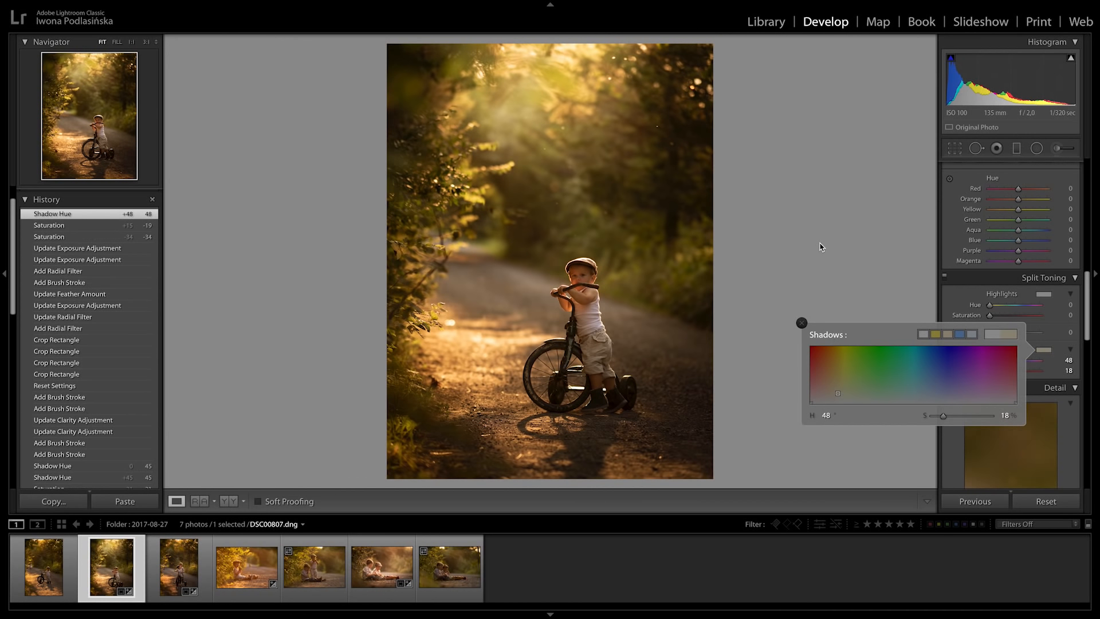
left_click(823, 279)
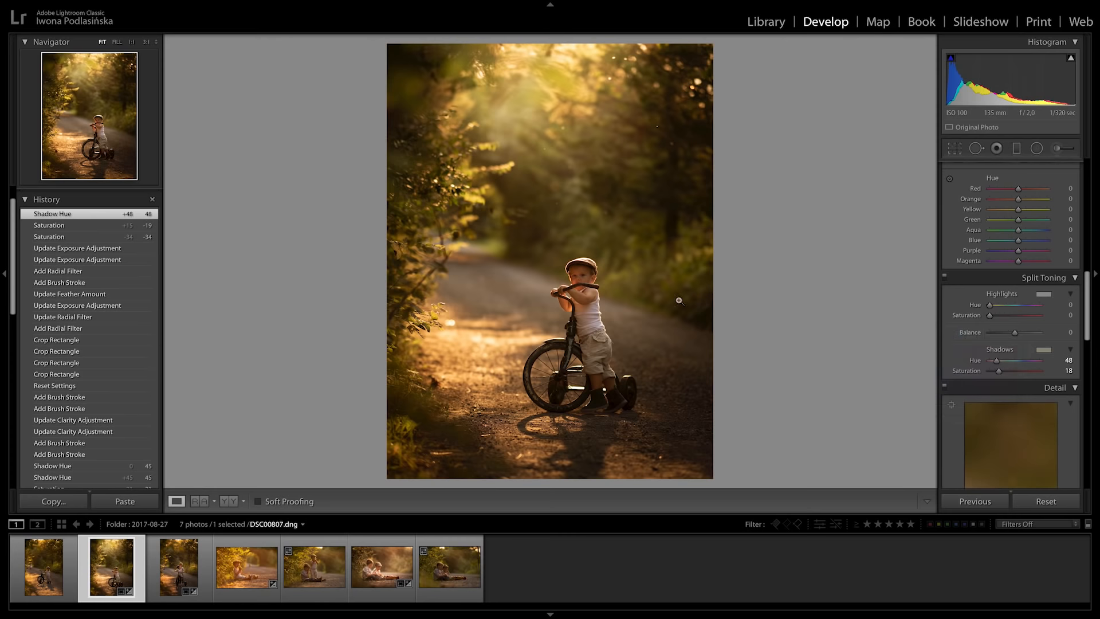
Step: Set up a new adjustment brush with size 8.9, feather 12 and texture 66
left_click_drag(1088, 286, 1095, 165)
left_click(1058, 148)
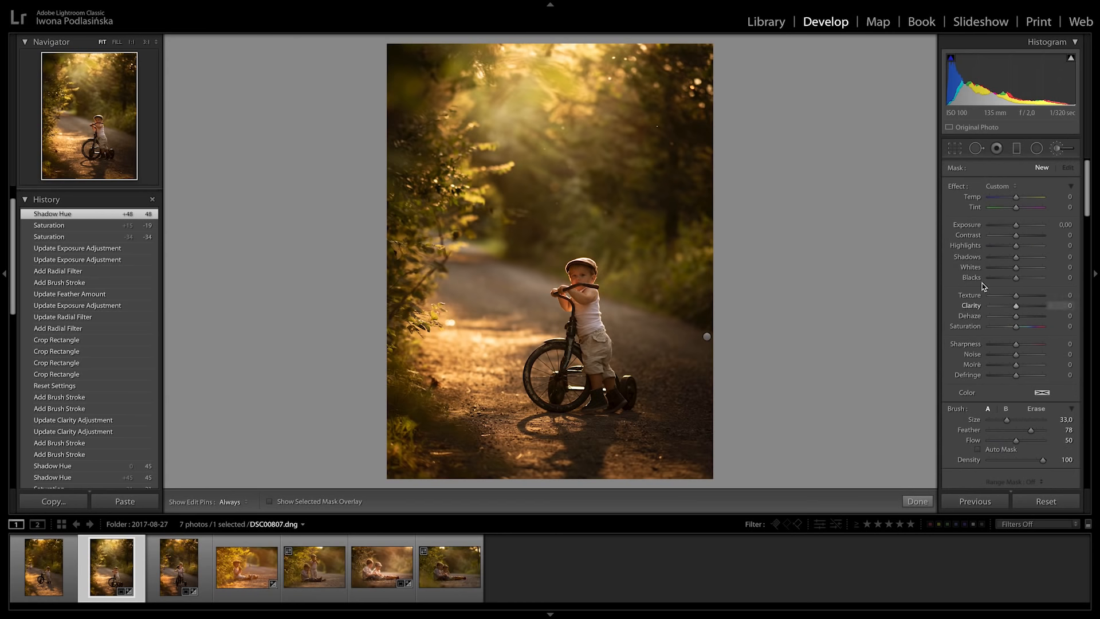
left_click_drag(1007, 419, 994, 424)
left_click(995, 431)
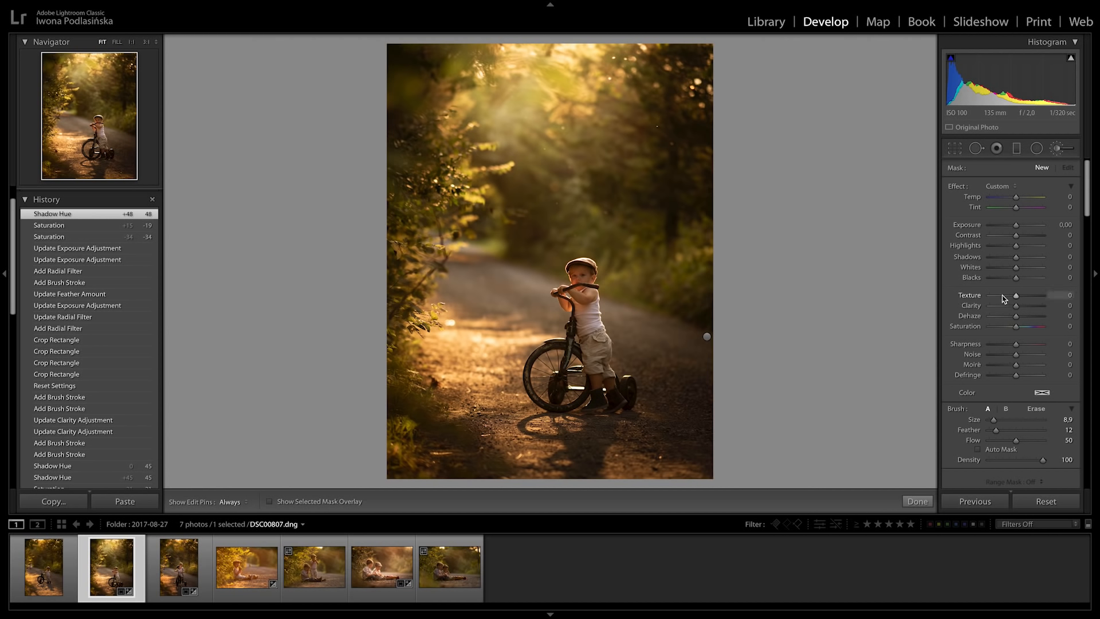
left_click_drag(1017, 298, 1037, 301)
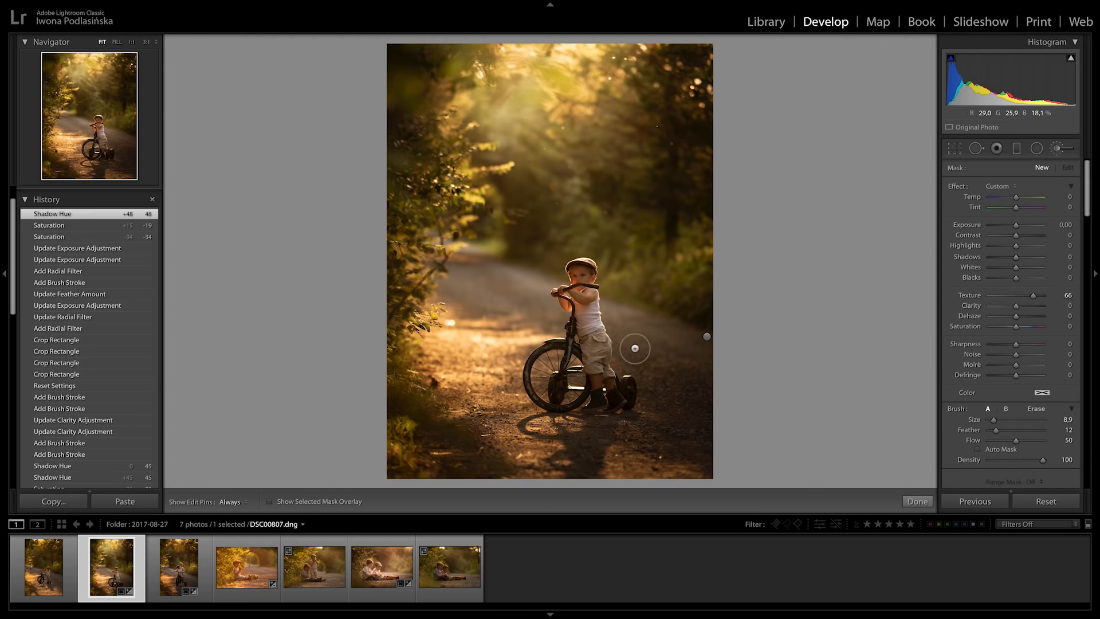
Step: Brush the texture effect over the boy's shirt and shorts, reducing the brush size to 1.7 for the shorts
key("h")
left_click_drag(587, 325, 598, 324)
left_click_drag(995, 420, 993, 422)
key("h")
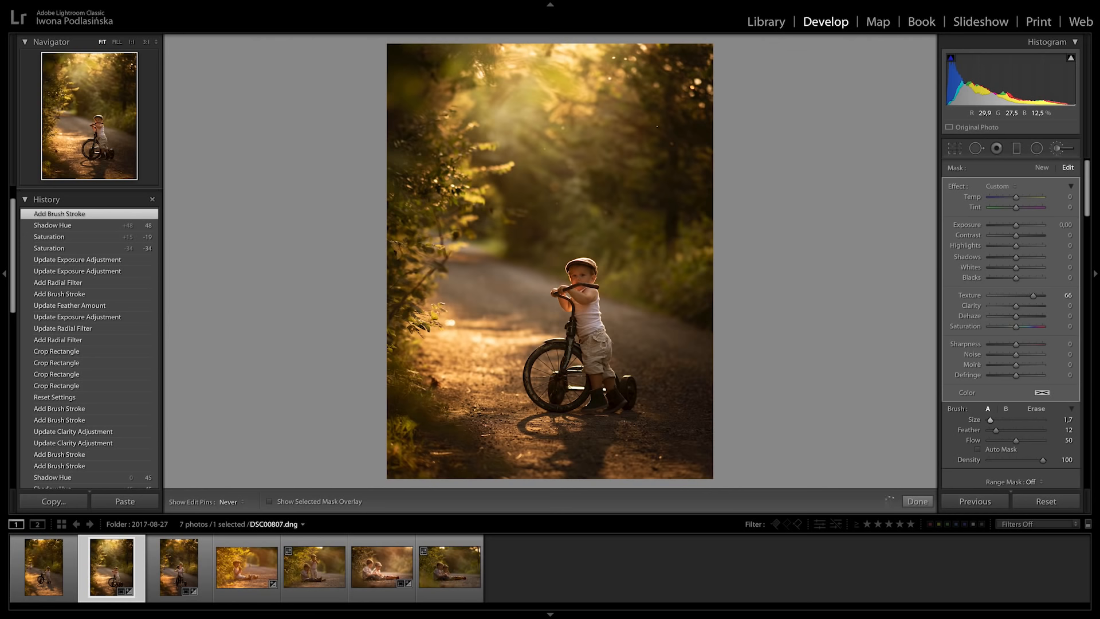
left_click(592, 348)
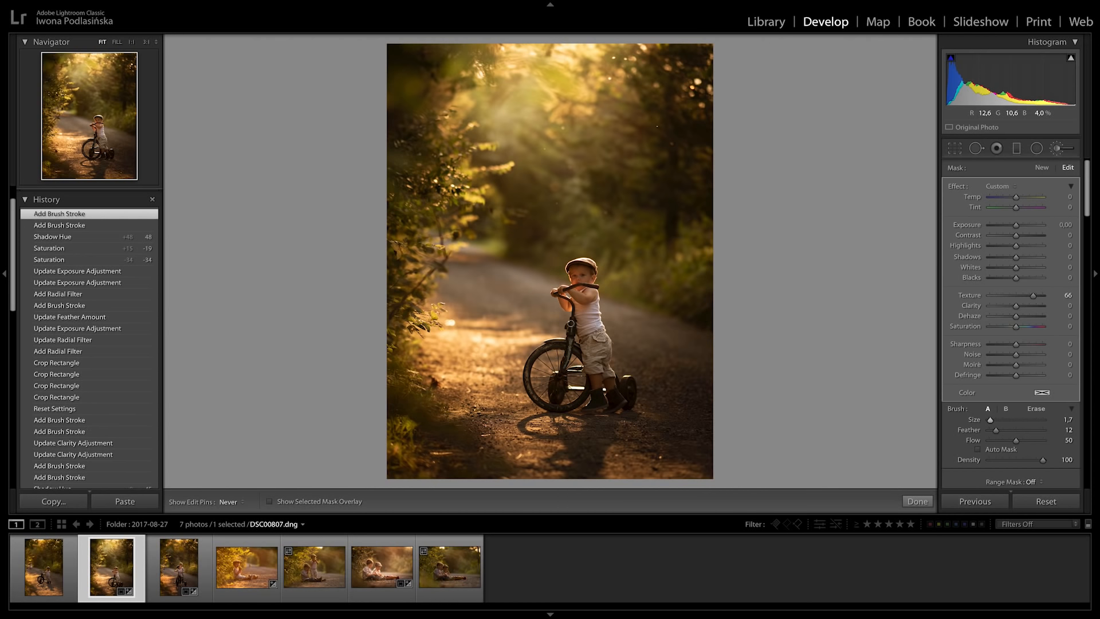
left_click_drag(608, 353, 610, 356)
Step: Add clarity 27 to the brush adjustment, paint it over the boy's cap and face at size 6.0, and finish brushing
key("h")
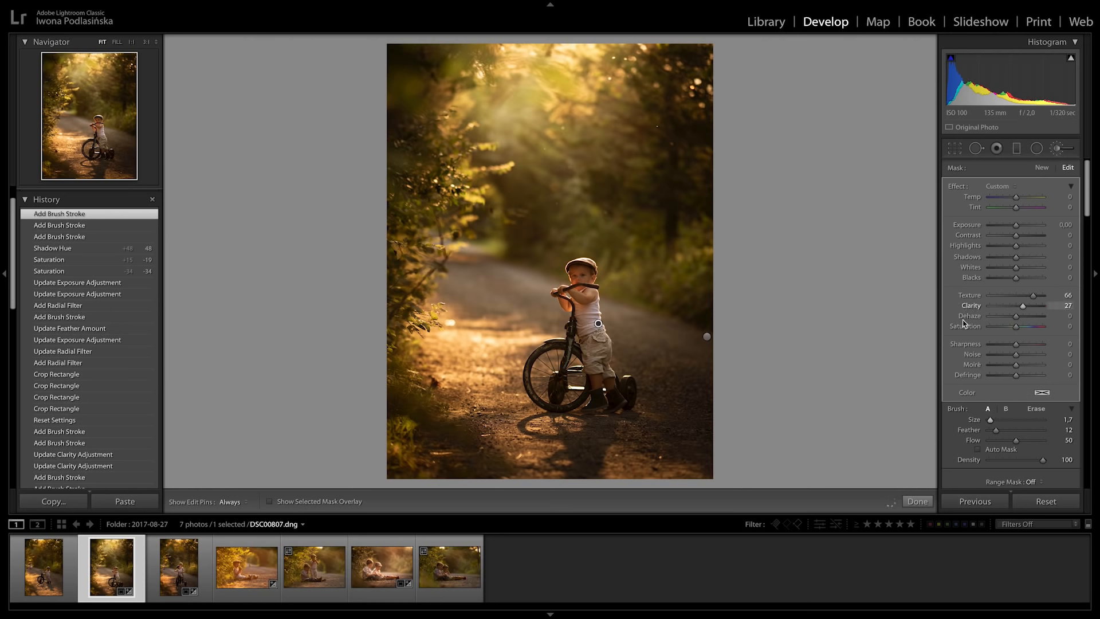
key("h")
scroll(578, 367, "up", 5)
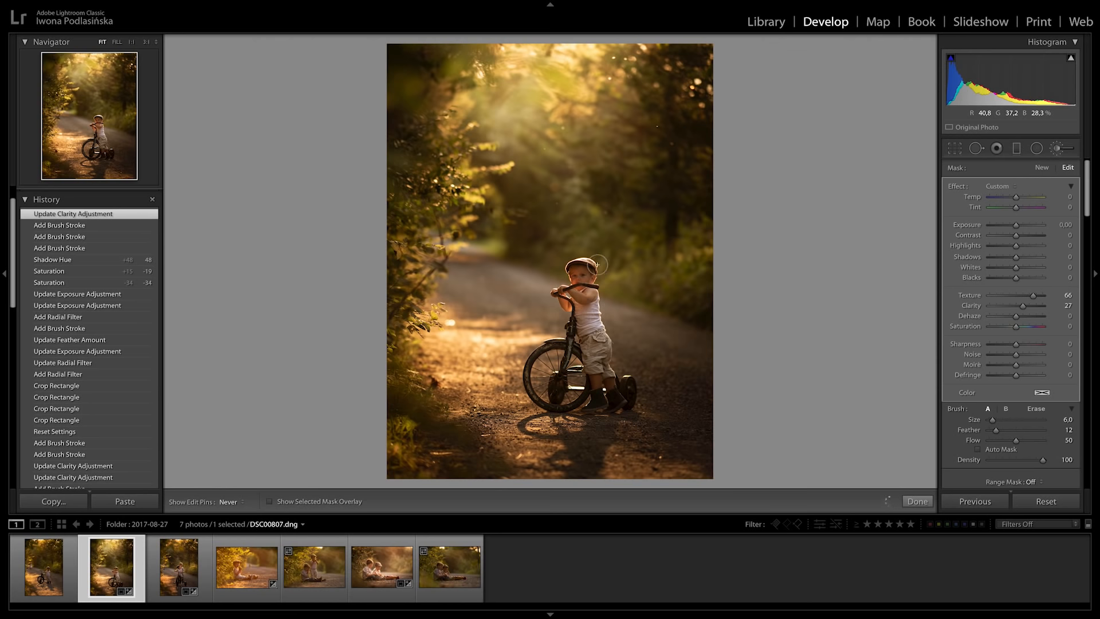
mouse_move(576, 255)
left_mouse_down()
mouse_move(590, 262)
mouse_move(586, 285)
left_mouse_up()
key("h")
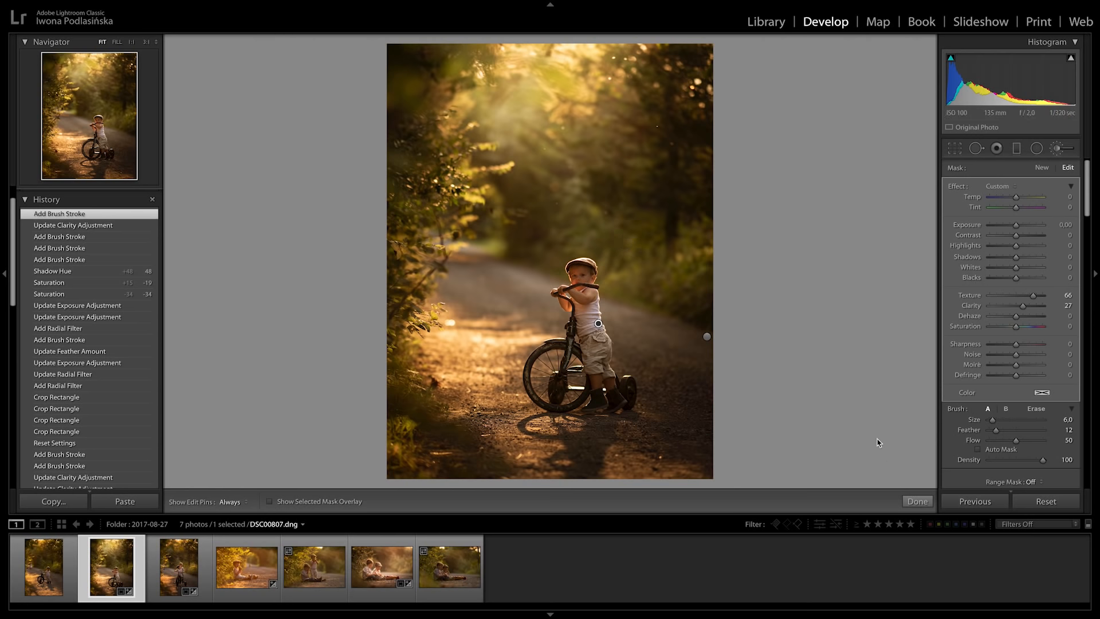
left_click(916, 501)
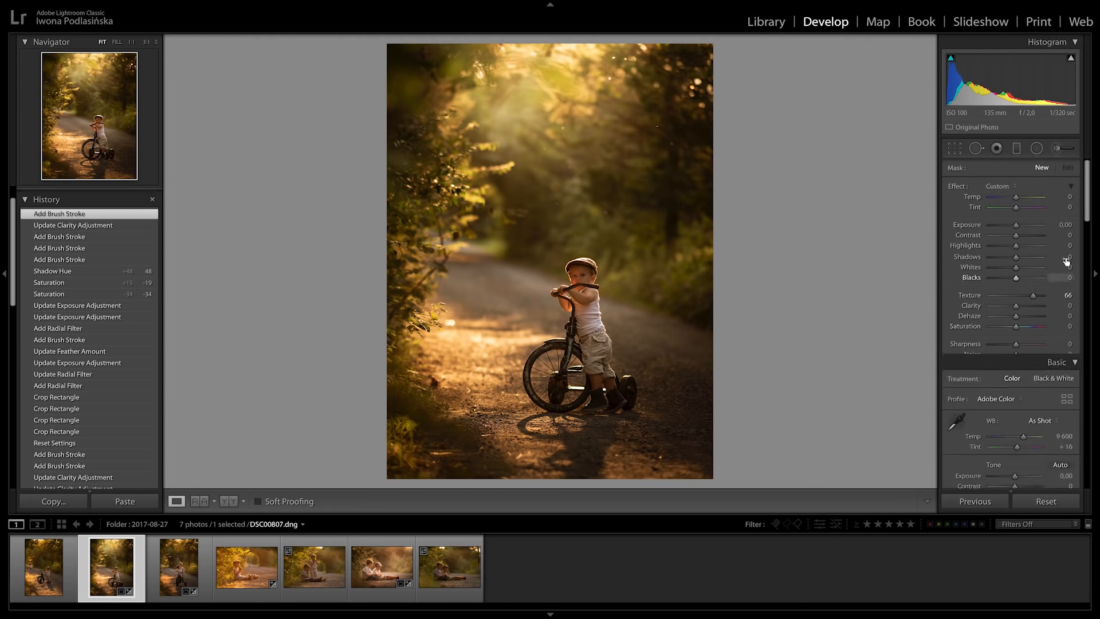
Step: Centre the detail preview on the boy's face and set the sharpening amount to 92
left_click_drag(1085, 231, 1080, 374)
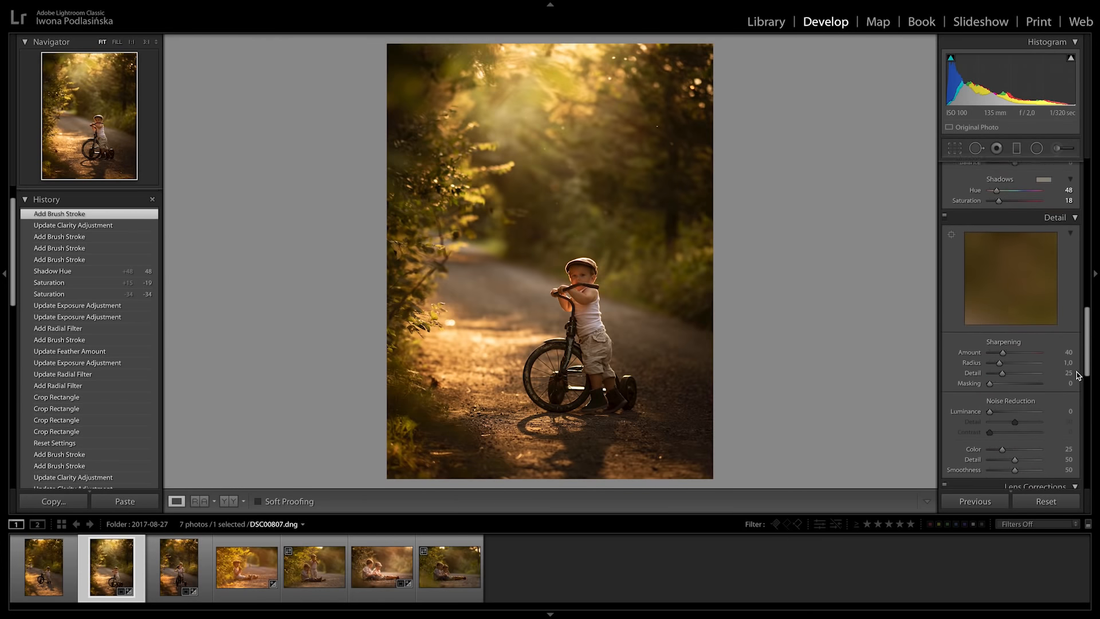
left_click(951, 233)
left_click(583, 280)
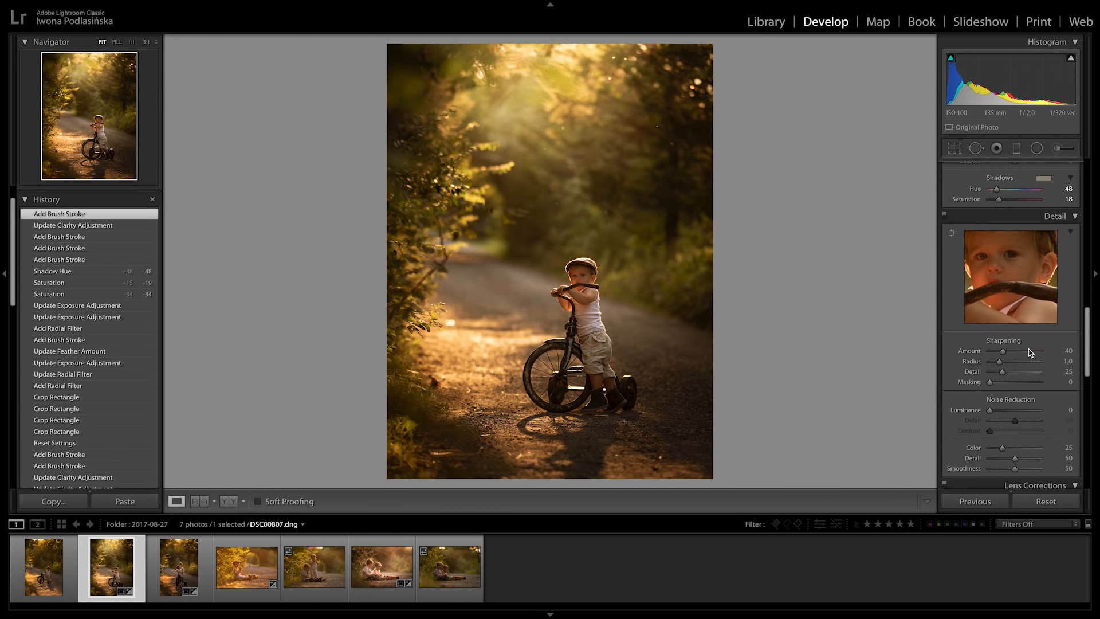
left_click(1024, 351)
left_click_drag(1025, 351, 1011, 361)
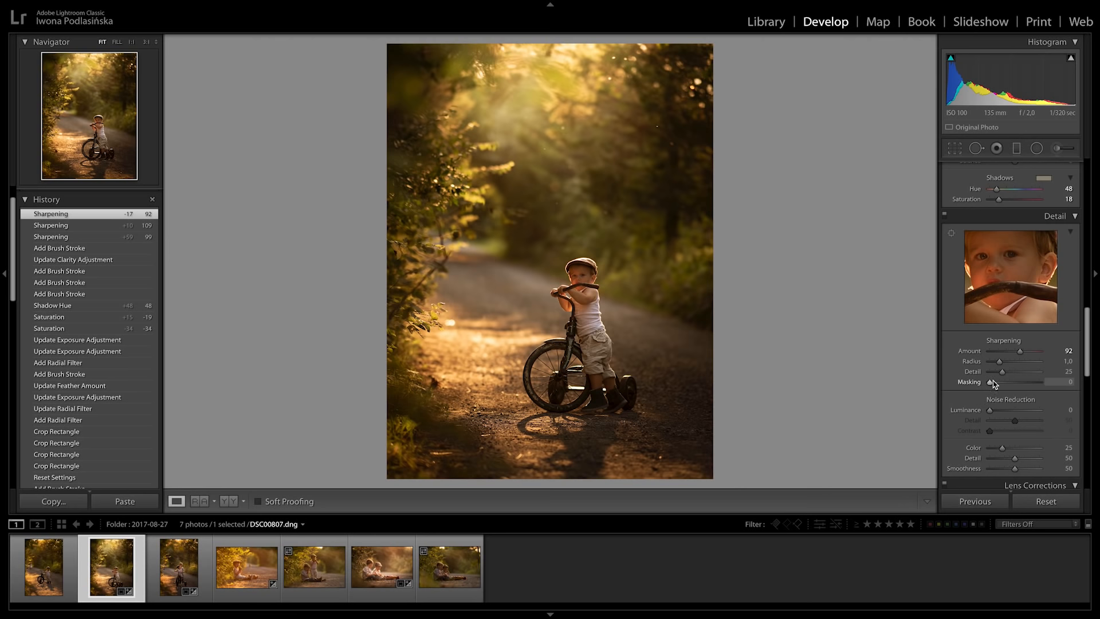
Step: Limit the sharpening to edges with masking 73, and set its radius to 2.2 and detail to 62
left_click_drag(992, 387, 1030, 386)
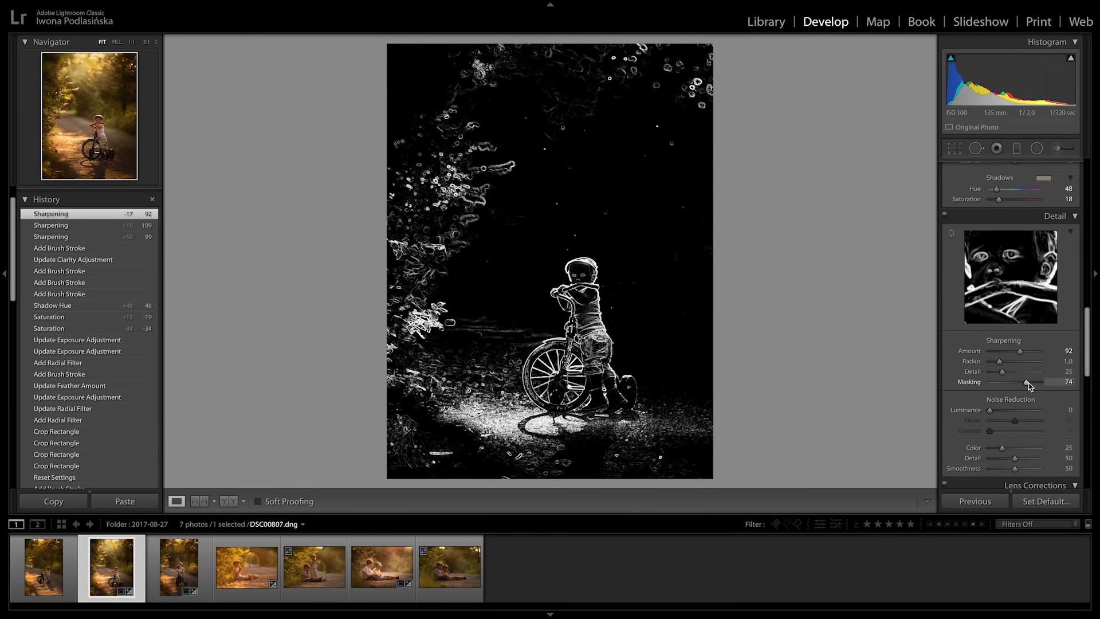
left_click_drag(1028, 382, 1028, 383)
left_click(1024, 364)
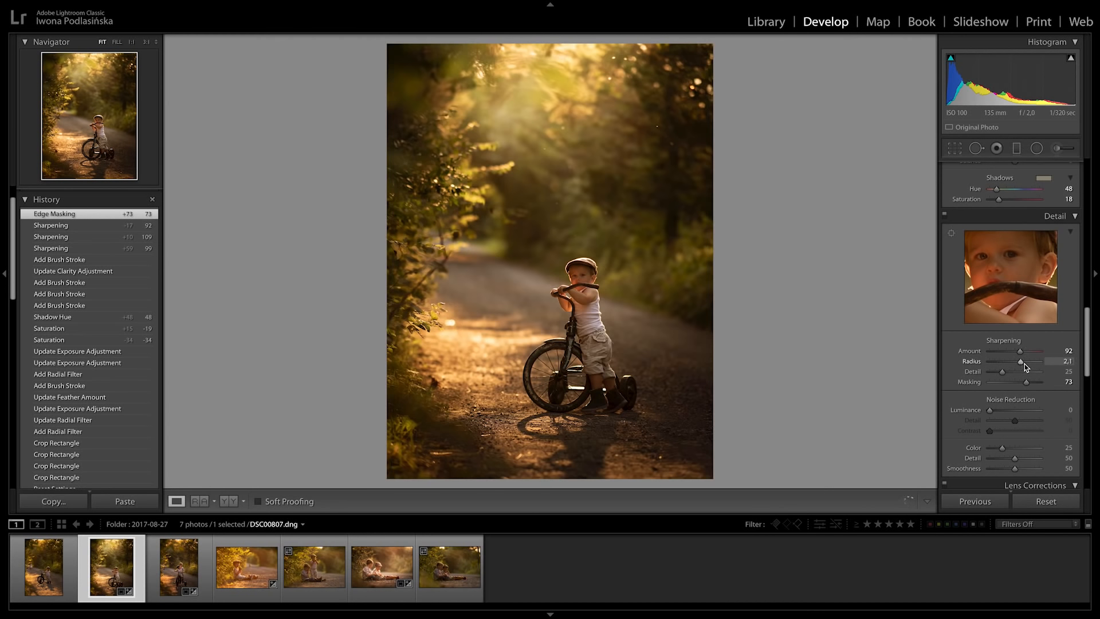
left_click(1021, 372)
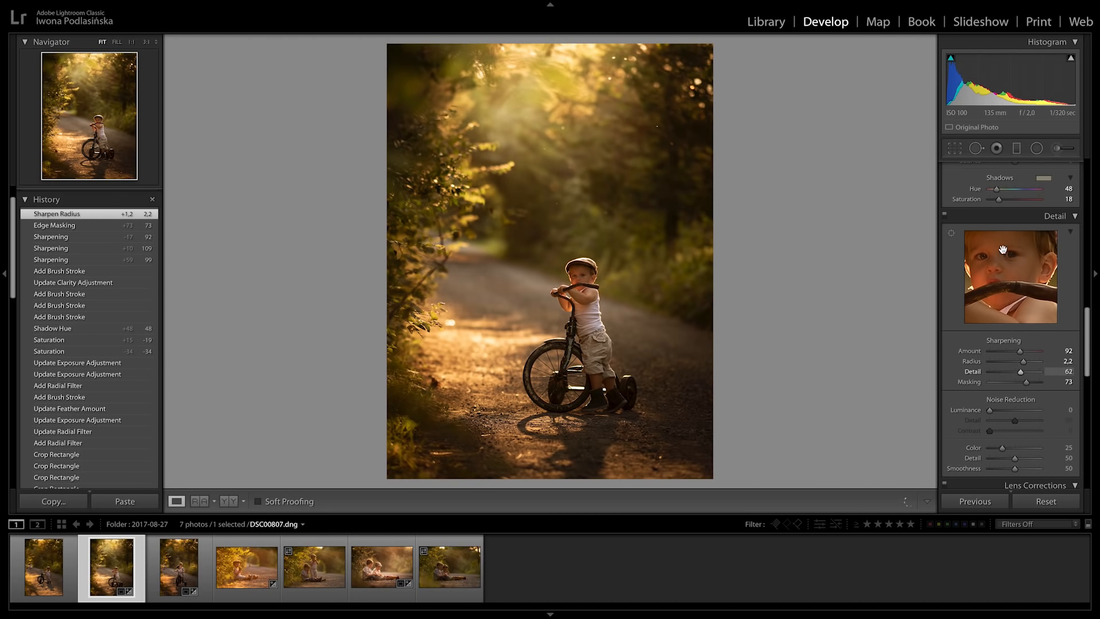
Step: Fine-tune the sharpening amount to 76, checking the boy's face at 1:1 magnification
left_click(1011, 351)
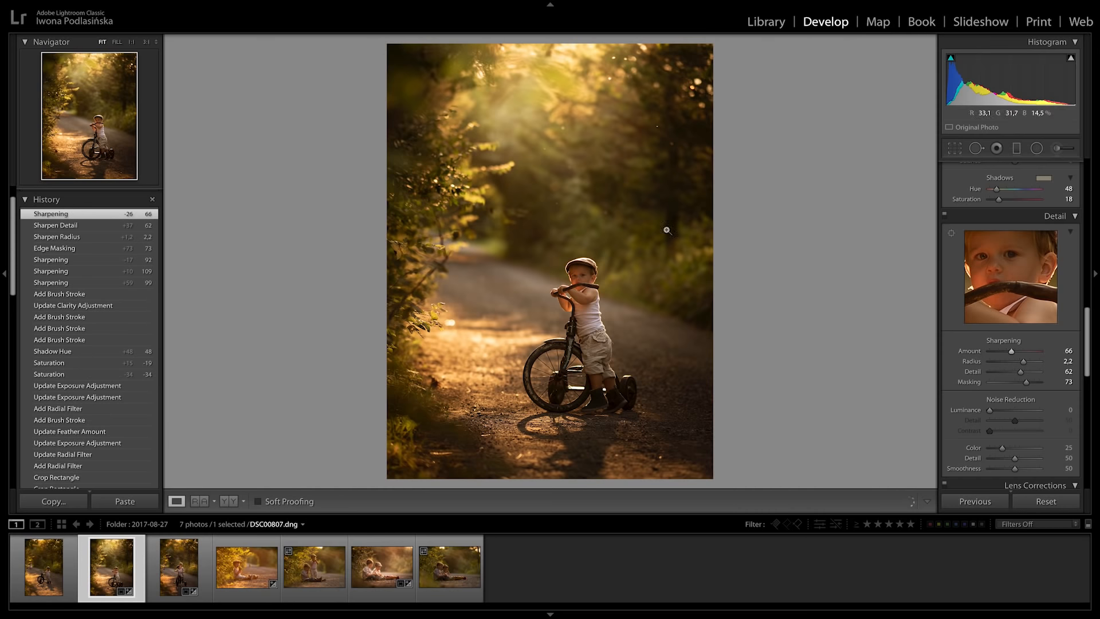
left_click(588, 292)
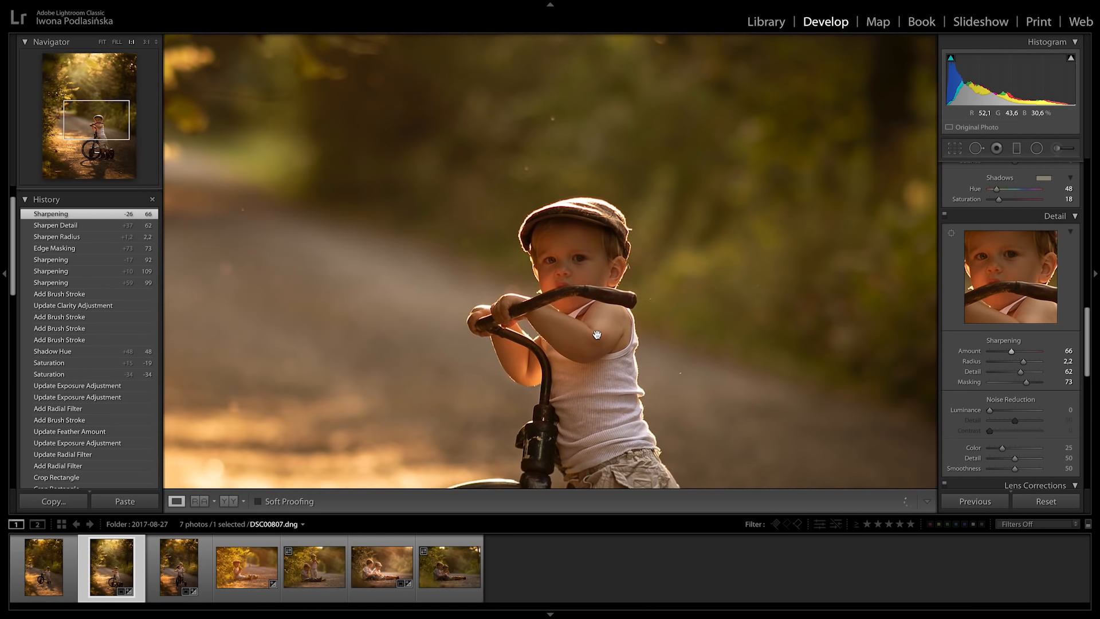
left_click(599, 325)
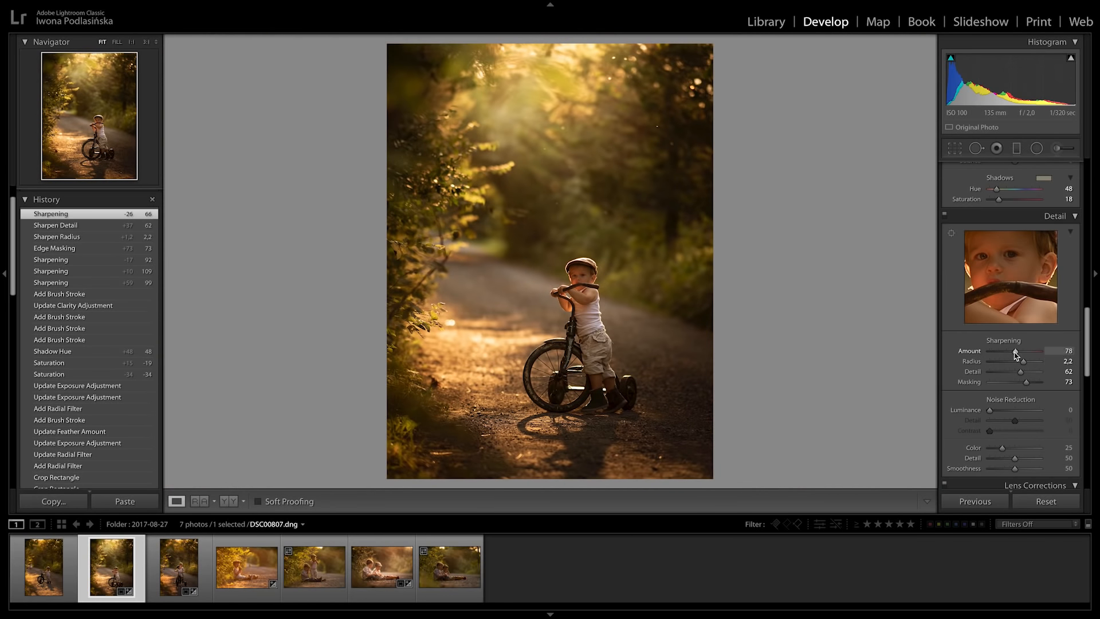
left_click_drag(1014, 352, 1012, 351)
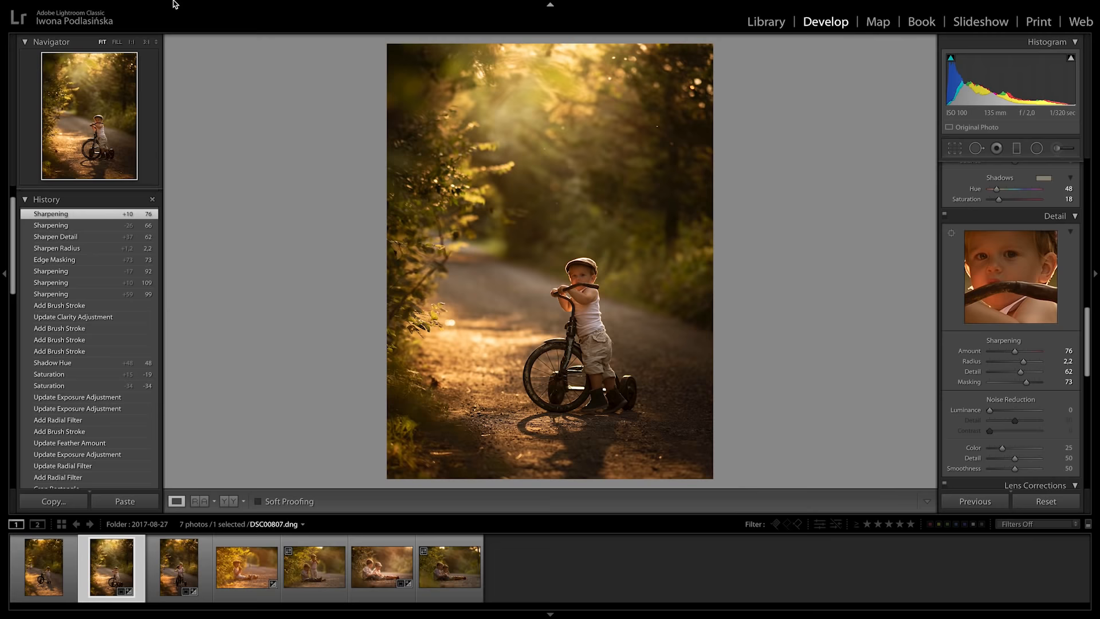
mouse_move(175, 4)
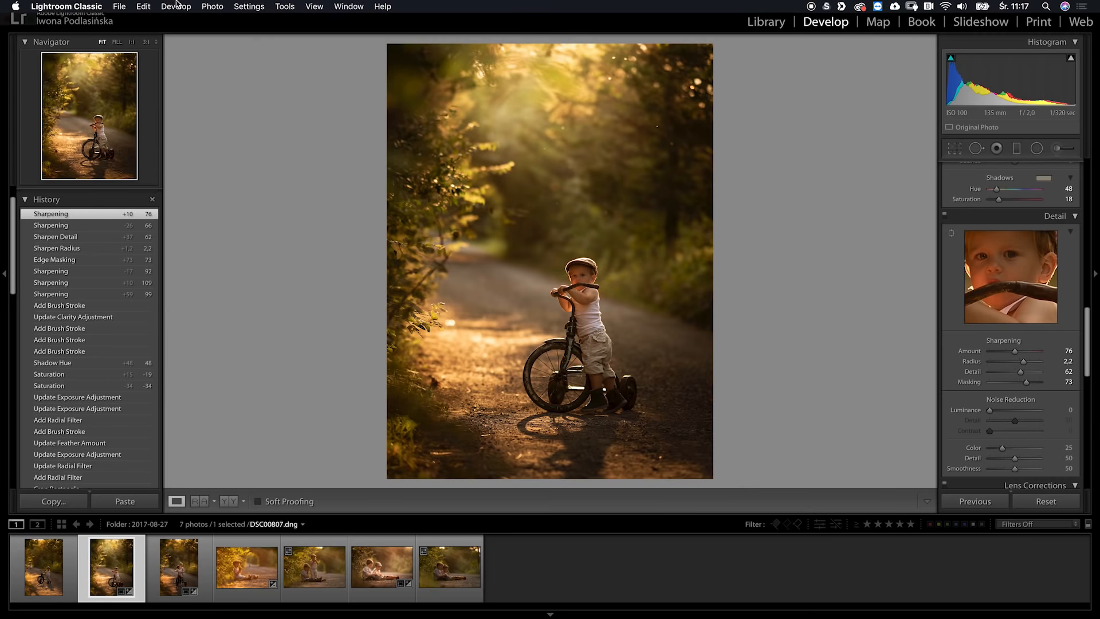
left_click(120, 8)
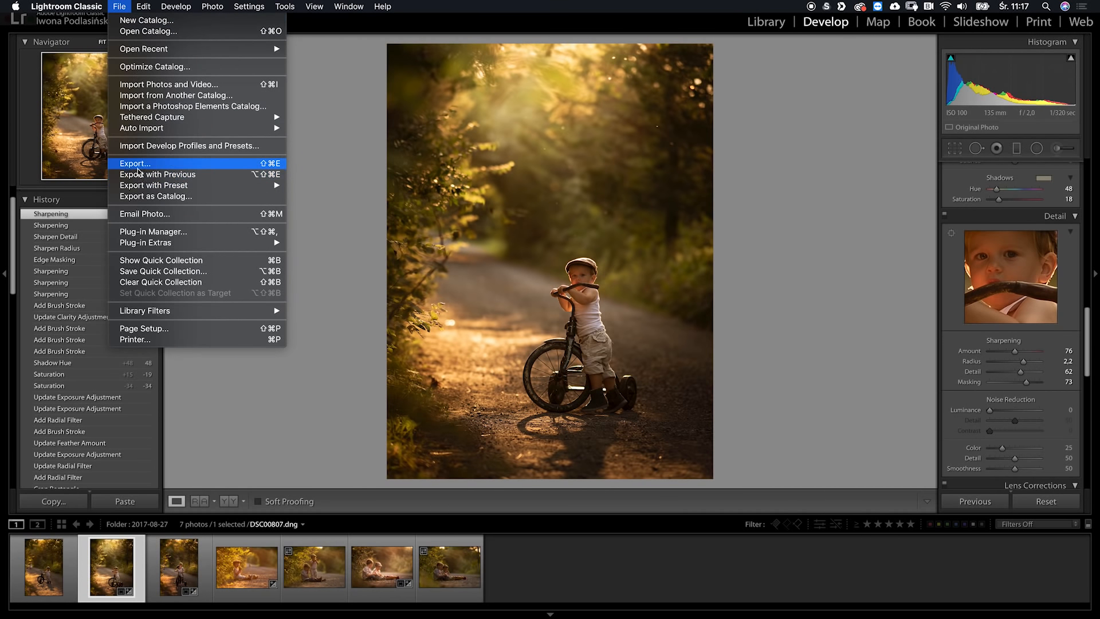
left_click(309, 144)
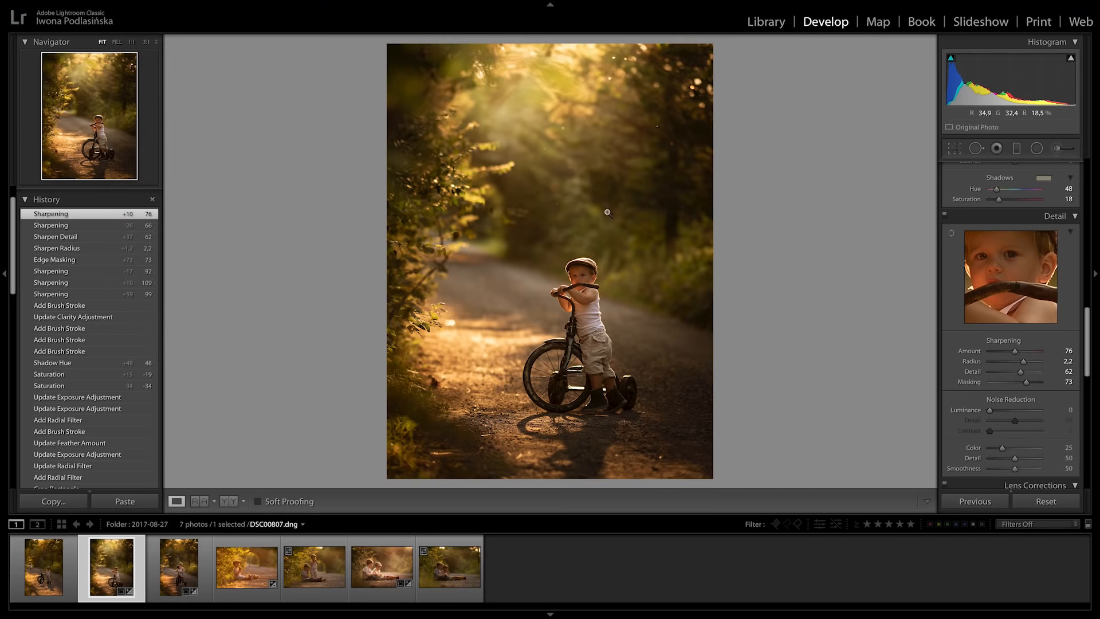